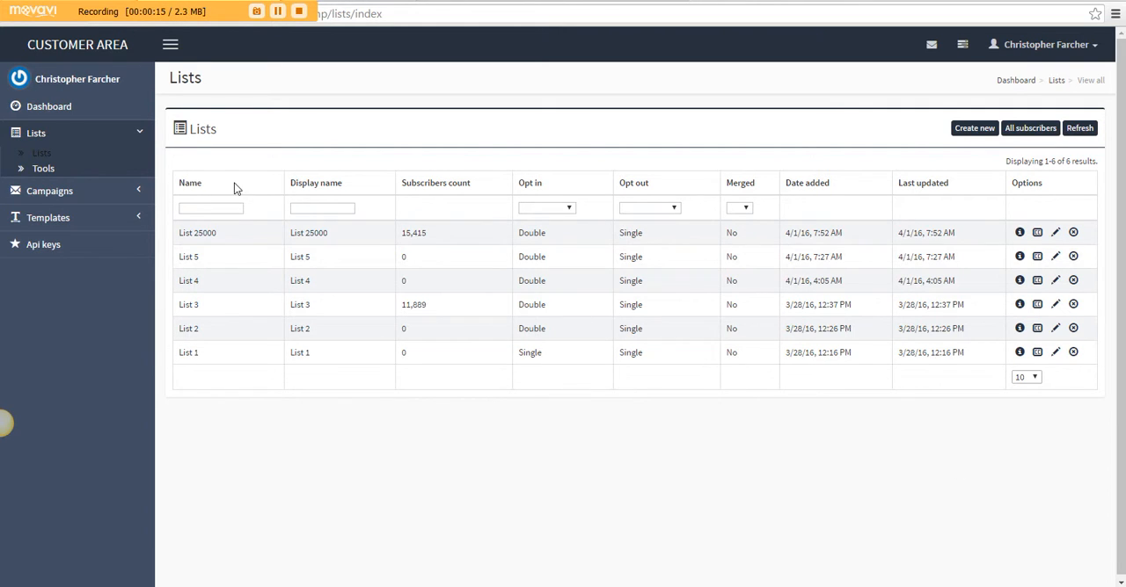
# Start a new campaign and name it "First 15k Send"
pyautogui.click(38, 197)
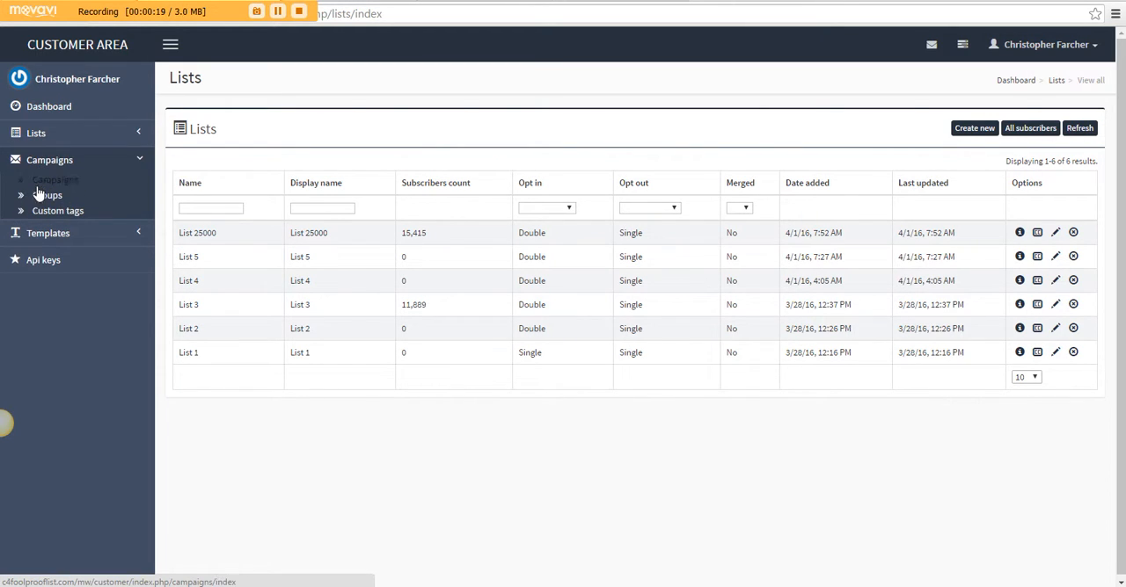
pyautogui.click(38, 183)
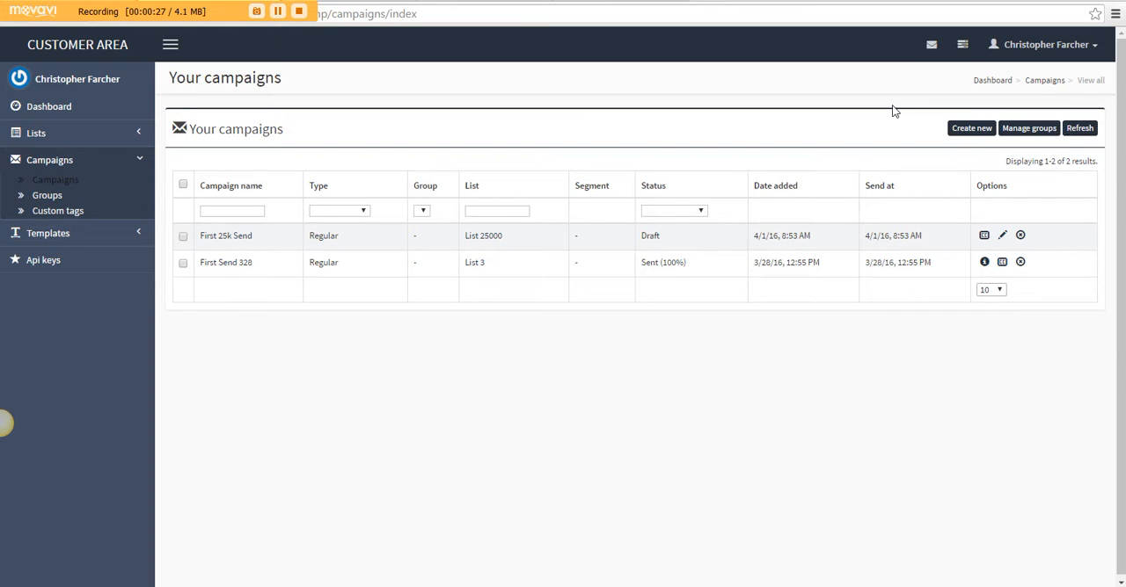
pyautogui.click(957, 130)
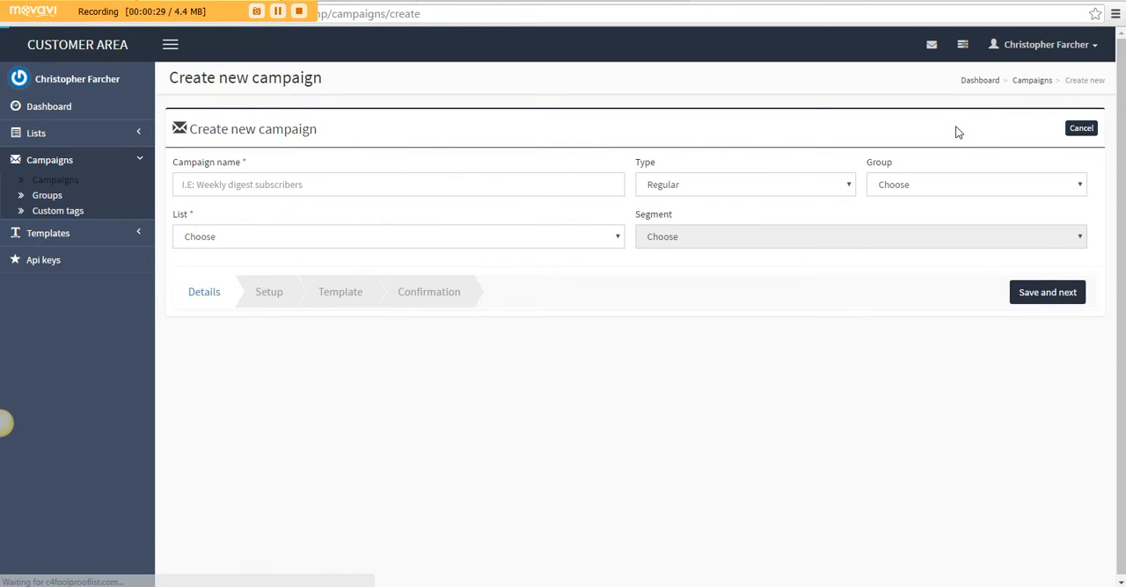
pyautogui.click(332, 188)
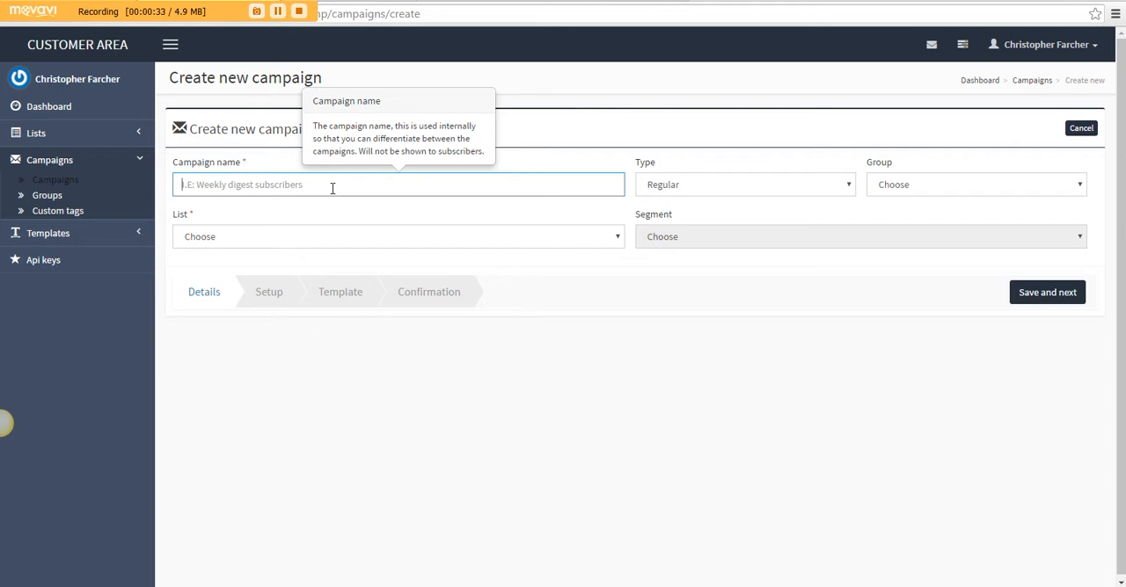
pyautogui.write('First 2')
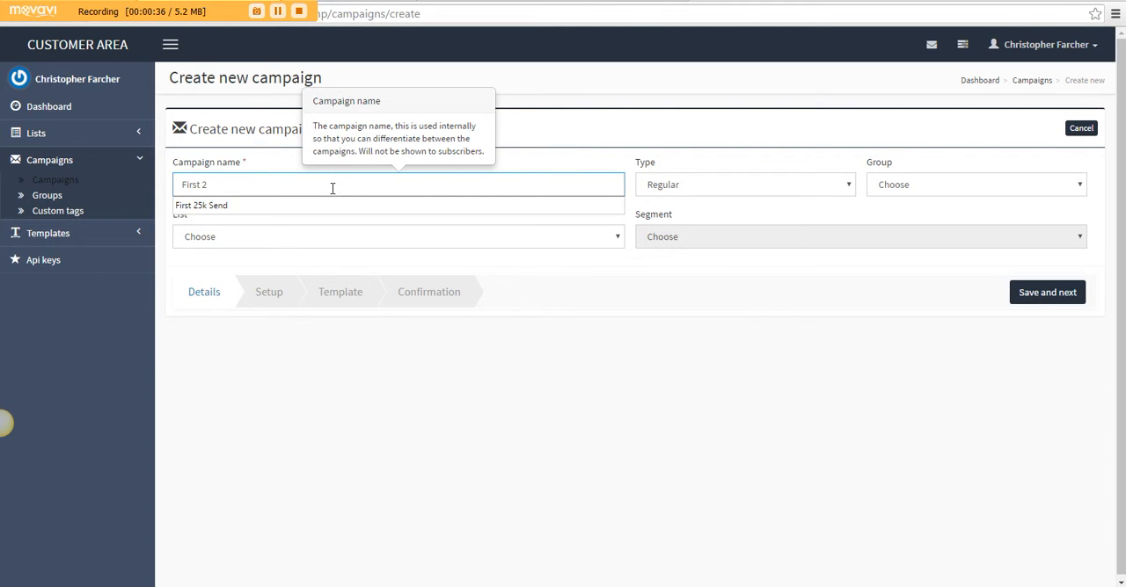
pyautogui.press('BackSpace')
pyautogui.write('15k Send')
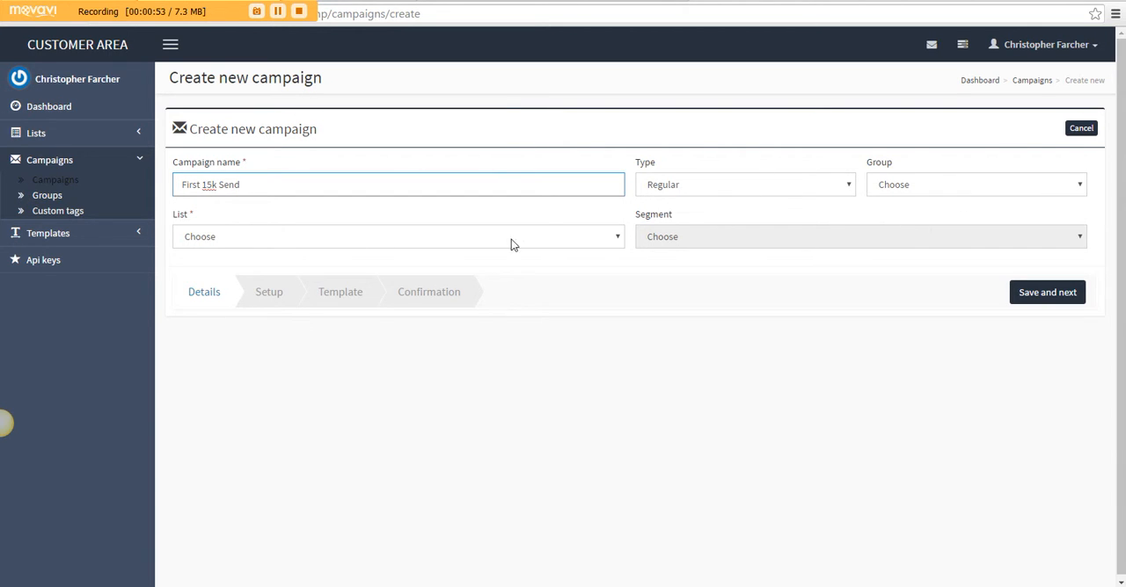
# Choose List 25000 as the campaign's recipient list, save the details and continue to the setup stage
pyautogui.click(208, 238)
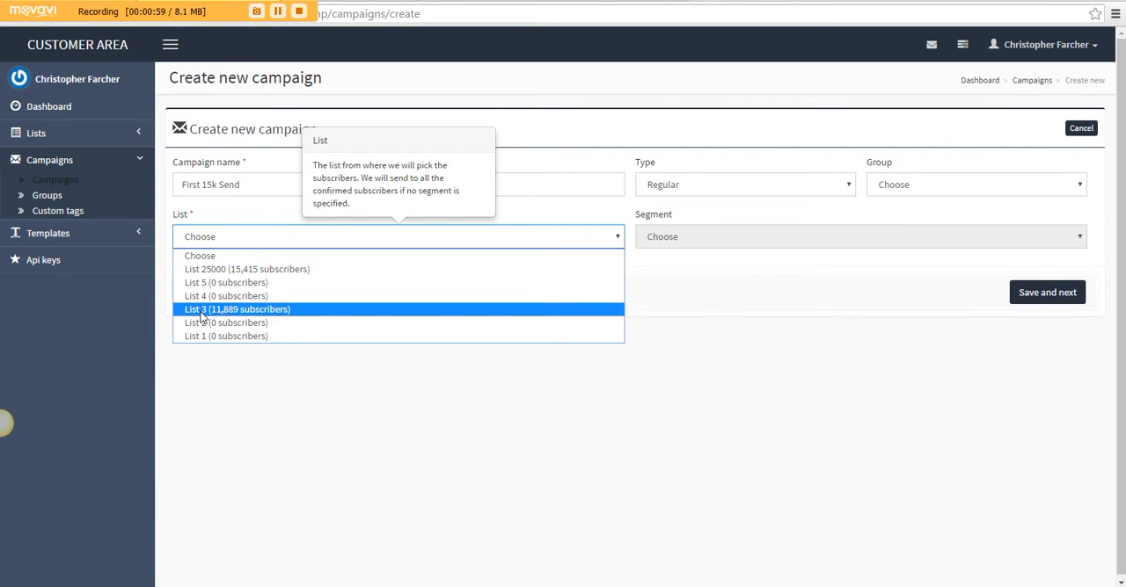
pyautogui.click(253, 270)
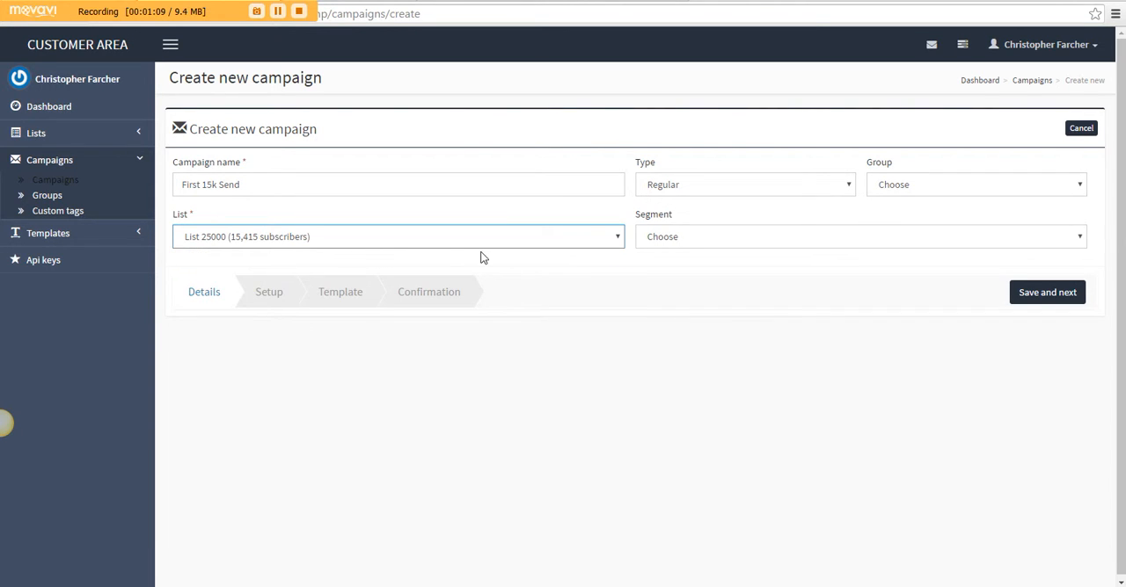
pyautogui.click(1039, 299)
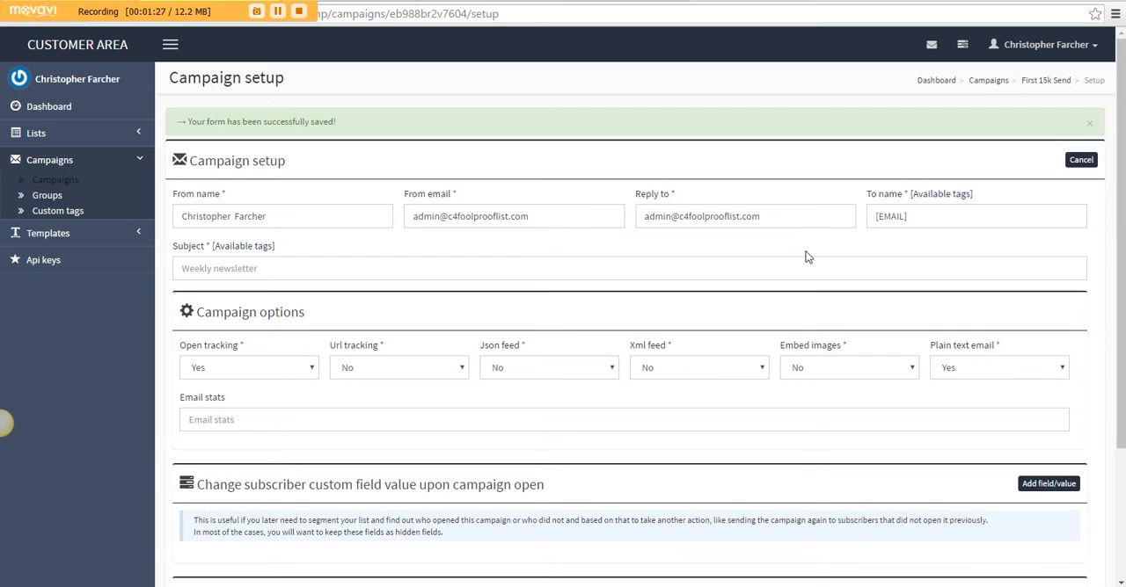
pyautogui.click(772, 217)
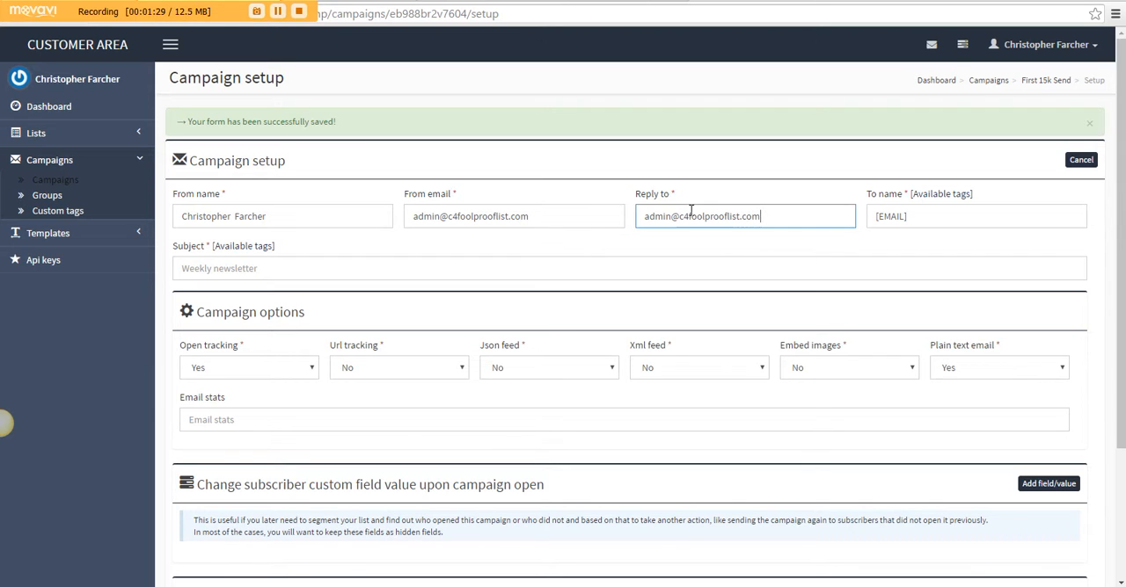
pyautogui.rightClick(674, 211)
pyautogui.click(687, 203)
pyautogui.moveTo(790, 219); pyautogui.dragTo(657, 222)
pyautogui.click(655, 238)
# Set the campaign's subject line to "I didn't get it"
pyautogui.click(297, 268)
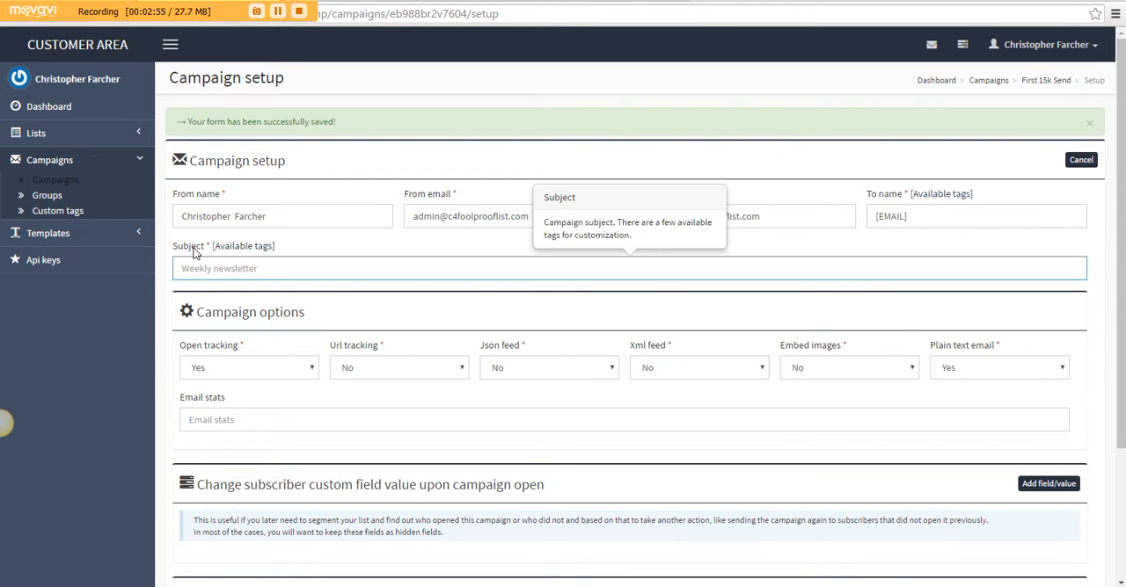
pyautogui.click(209, 267)
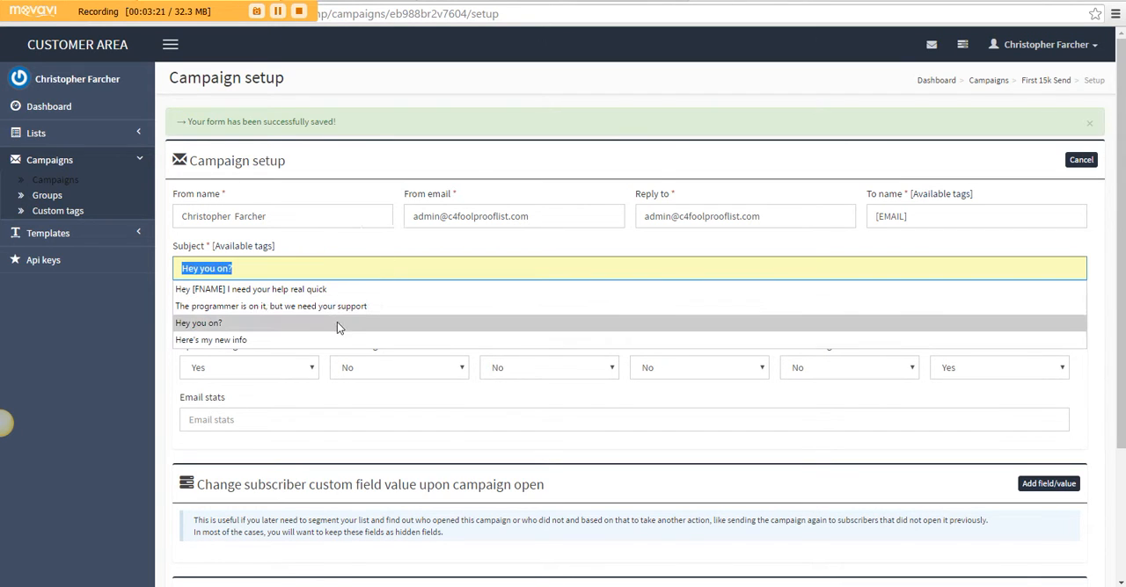
pyautogui.click(319, 247)
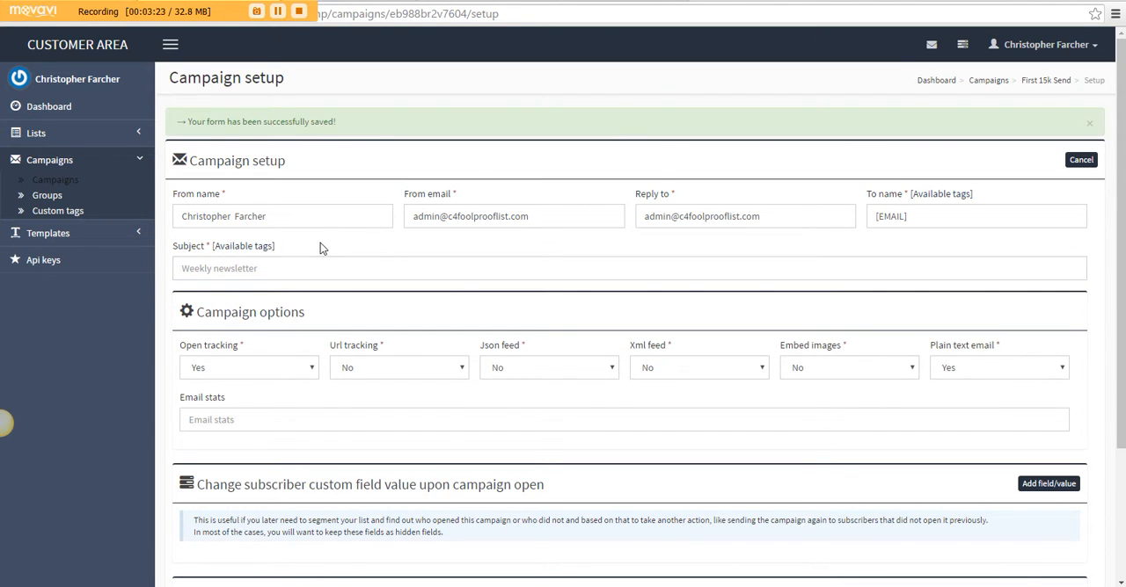
pyautogui.click(313, 260)
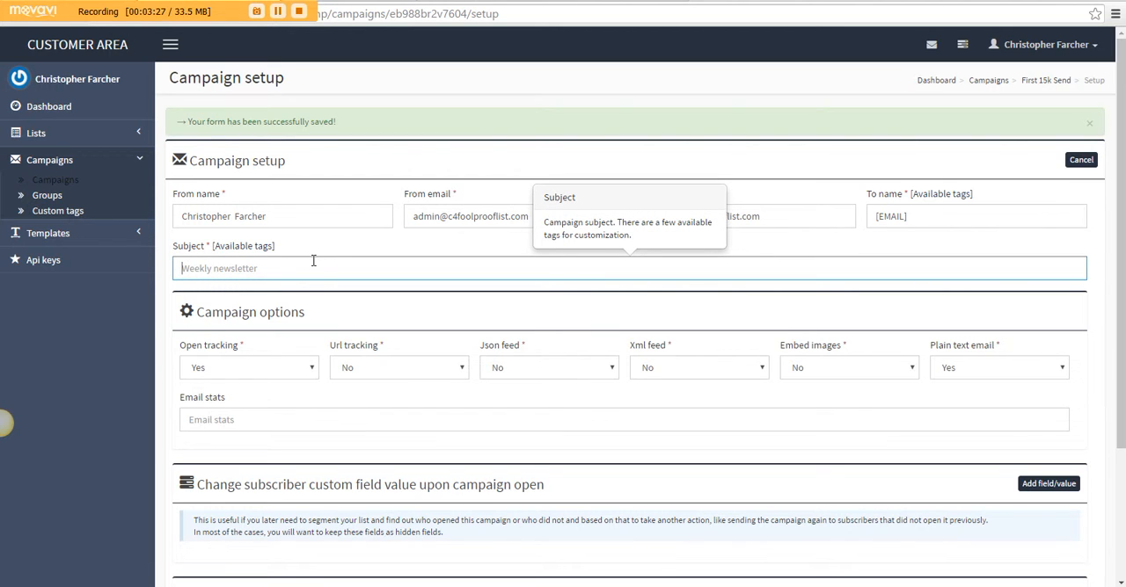
pyautogui.click(313, 262)
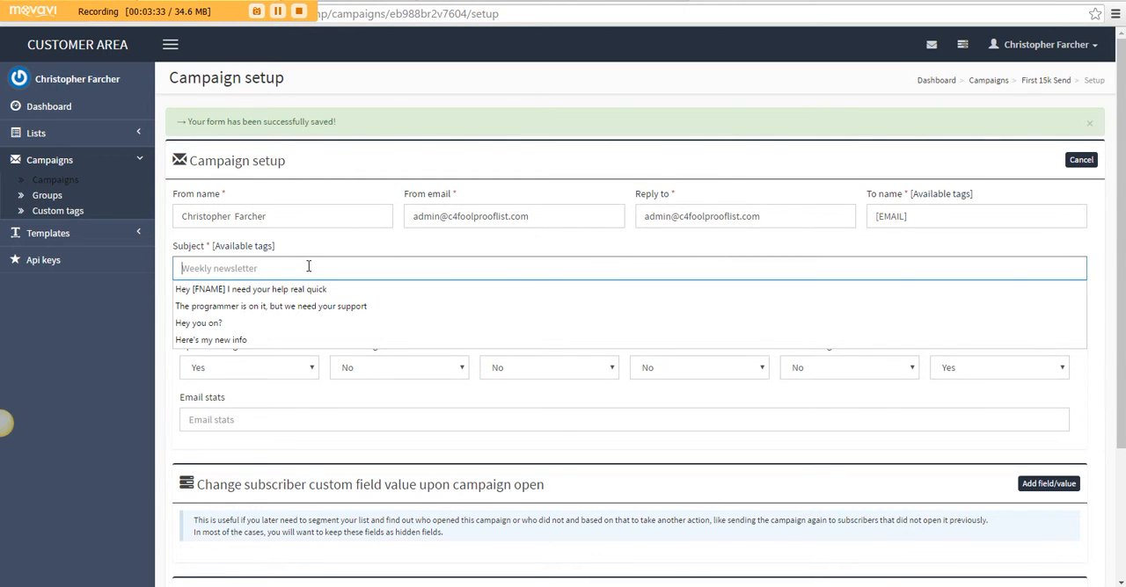
pyautogui.write('I')
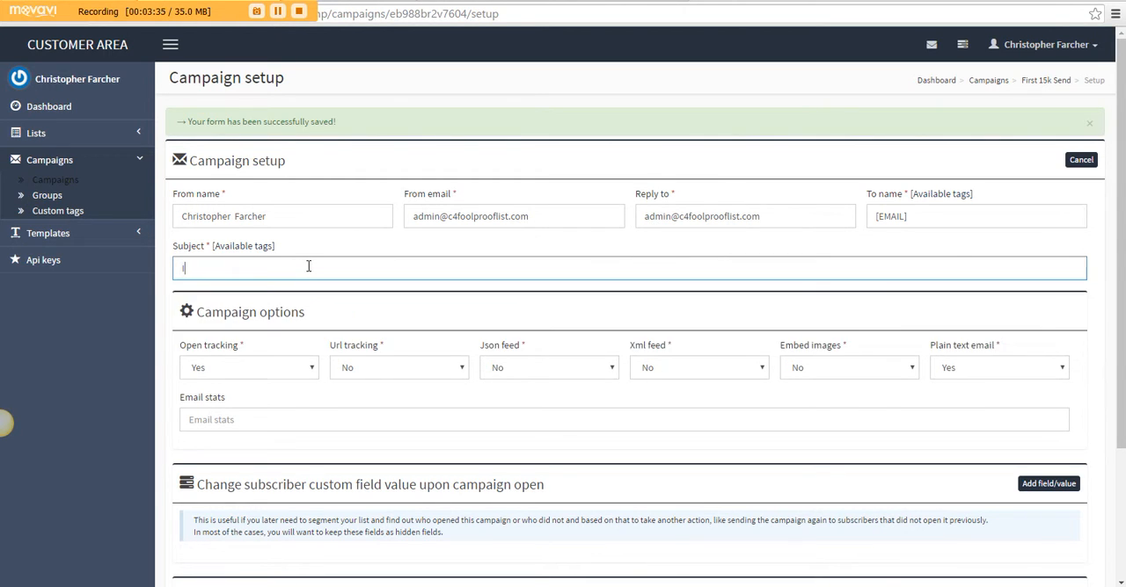
pyautogui.write(" didn't get  it")
pyautogui.click(503, 310)
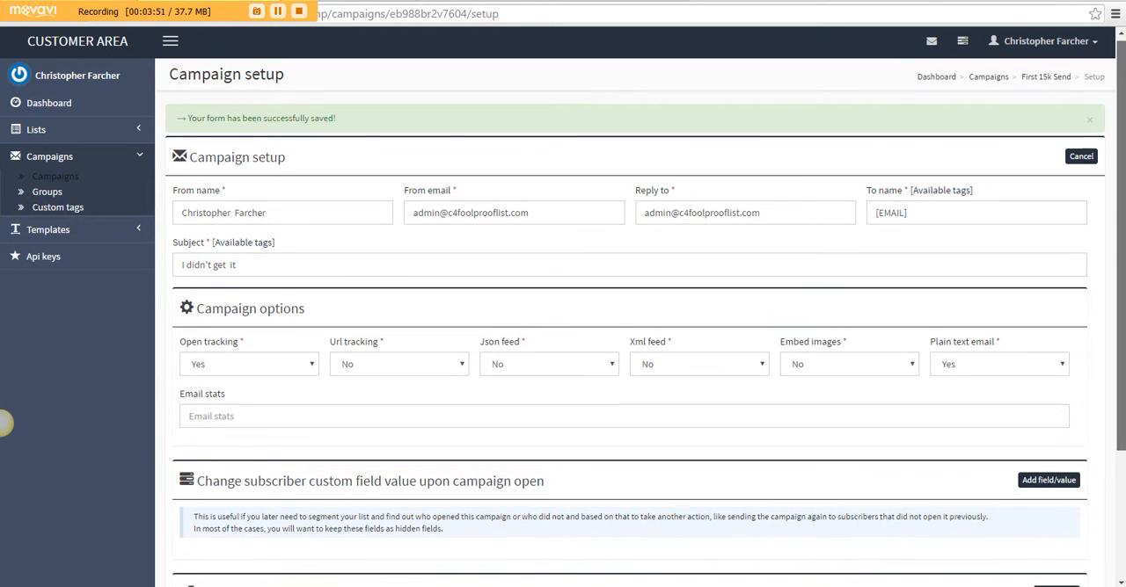
# Enter the recipient's e-mail address for the campaign stats, save the setup and continue to the template stage
pyautogui.scroll(-2, 721, 197)
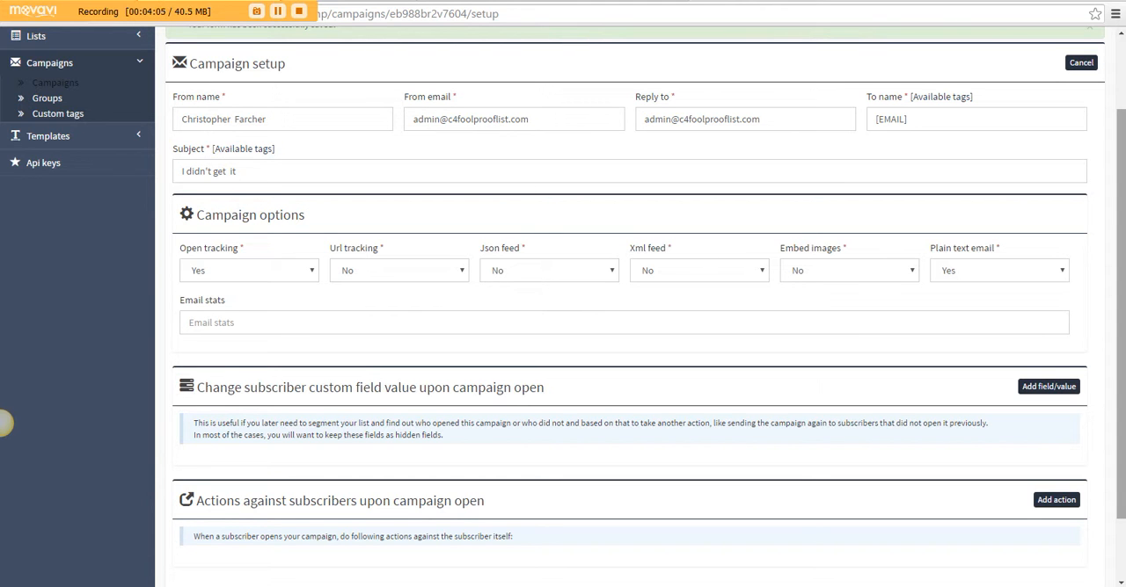
pyautogui.scroll(-1, 1120, 308)
pyautogui.scroll(-2, 1120, 308)
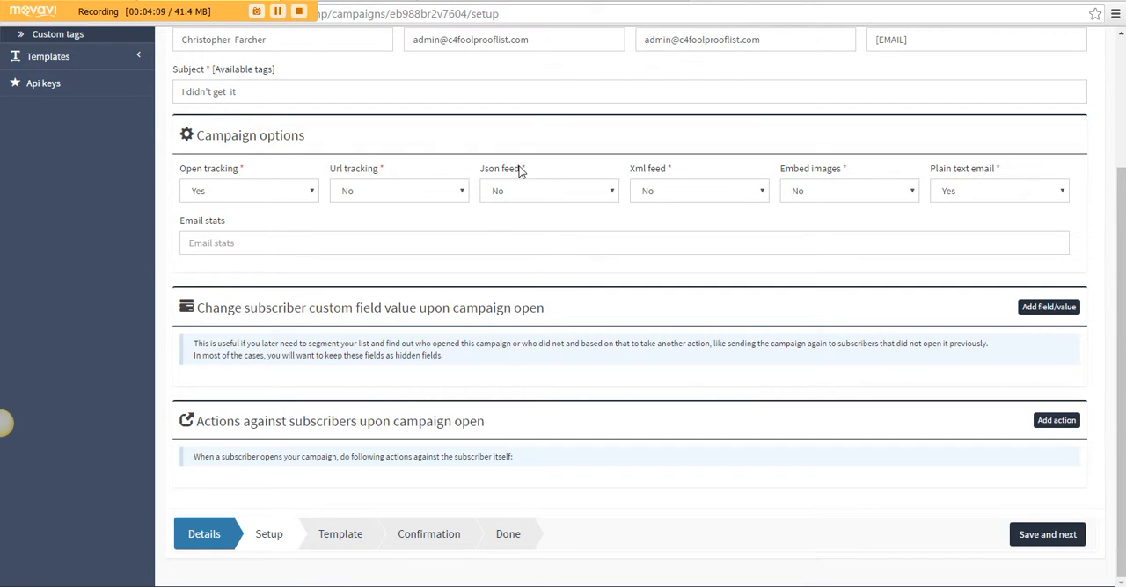
pyautogui.click(398, 246)
pyautogui.write('c')
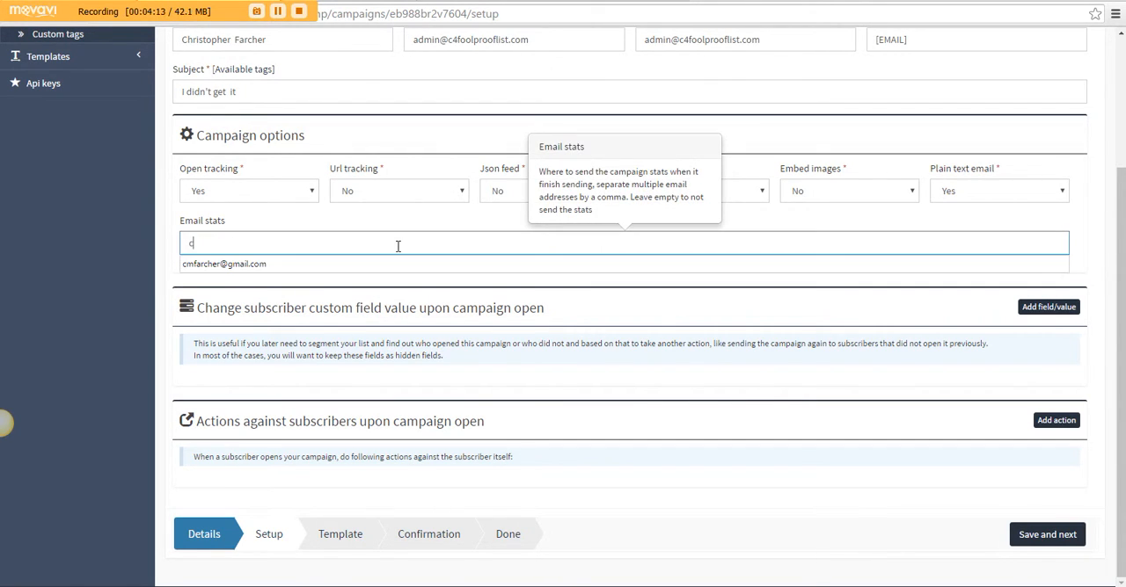
pyautogui.click(341, 263)
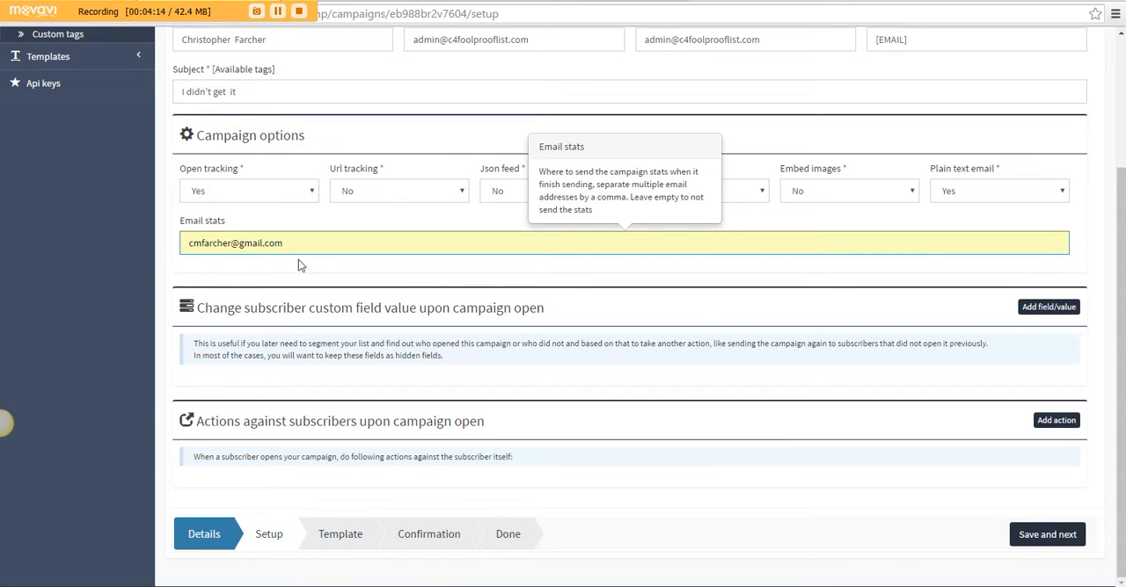
pyautogui.click(337, 281)
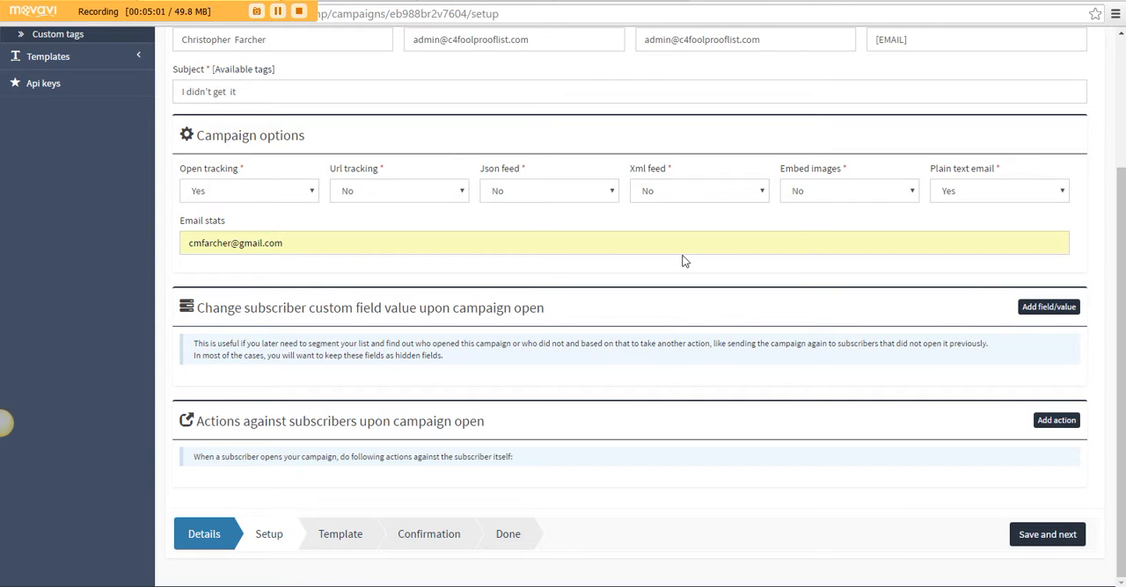
pyautogui.click(1035, 539)
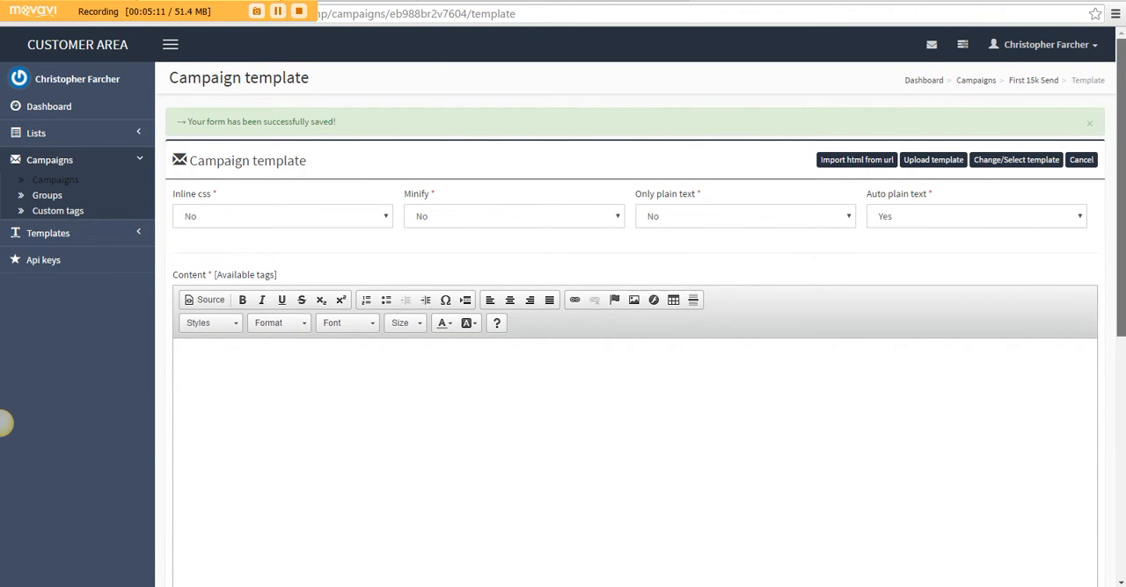
# Copy the required [UNSUBSCRIBE_URL] tag from the available content tags and paste it into the email content below two empty lines
pyautogui.scroll(-3, 4, 424)
pyautogui.scroll(-5, 5, 424)
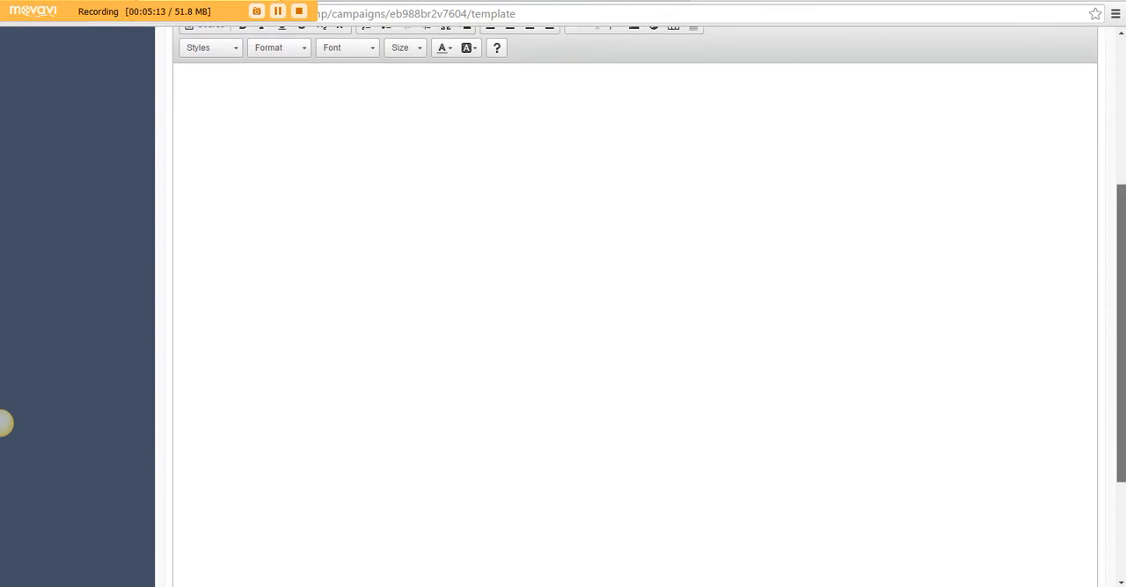
pyautogui.moveTo(1123, 337); pyautogui.dragTo(1120, 303)
pyautogui.click(397, 182)
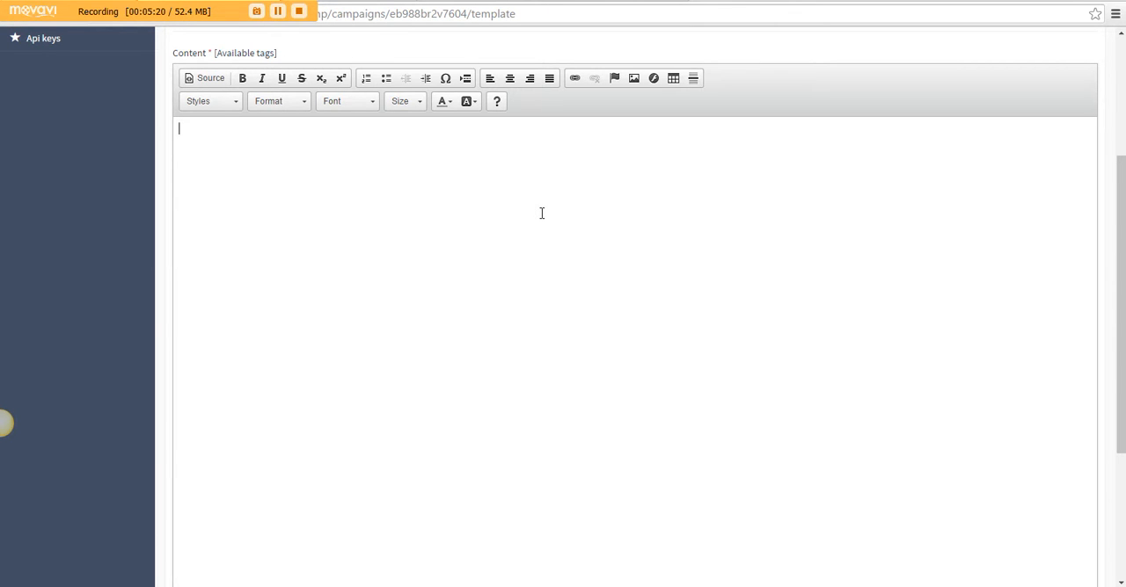
pyautogui.click(225, 55)
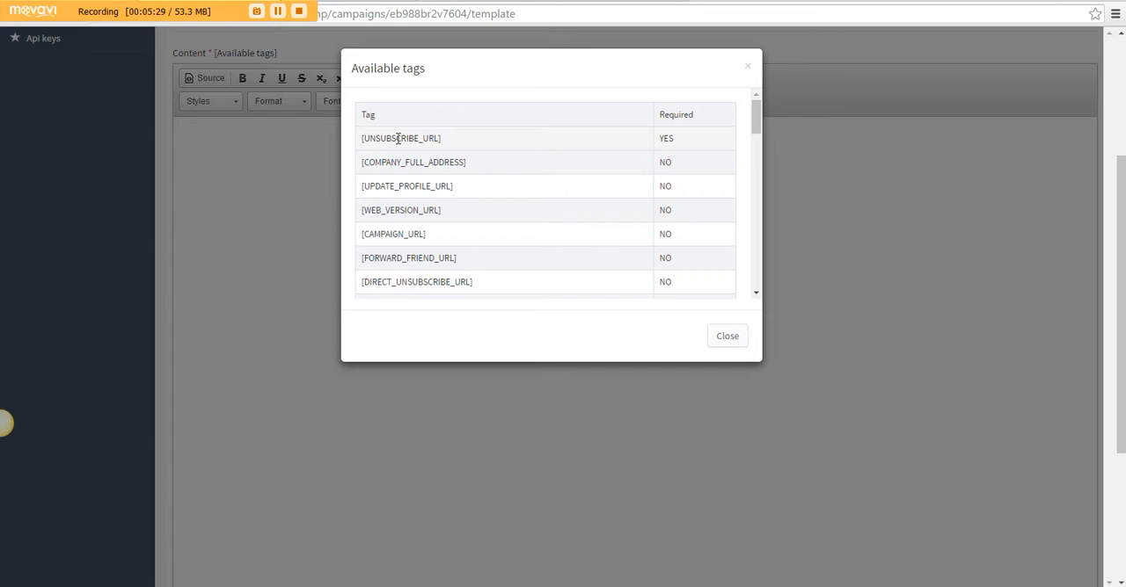
pyautogui.moveTo(441, 141); pyautogui.dragTo(363, 143)
pyautogui.rightClick(362, 142)
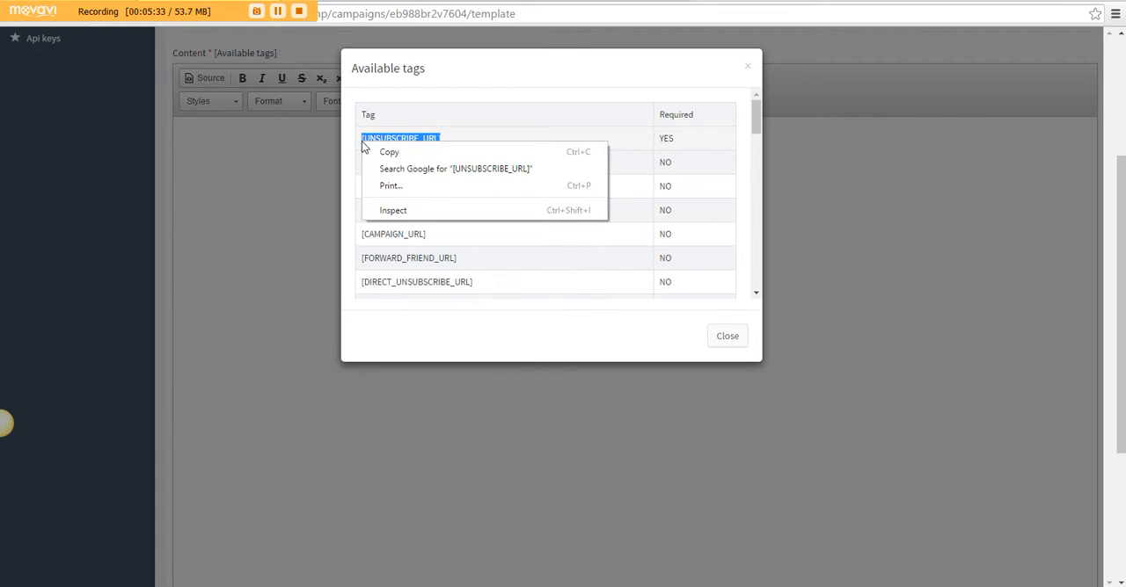
pyautogui.click(388, 155)
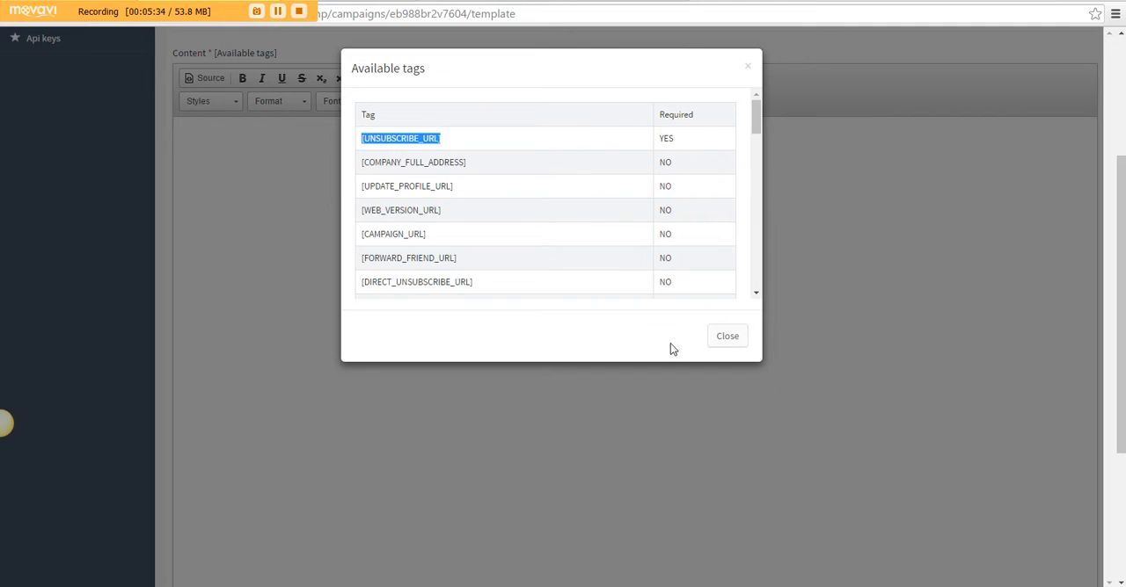
pyautogui.click(728, 335)
pyautogui.press('Return')
pyautogui.press('Return')
pyautogui.hotkey('ctrl', 'v')
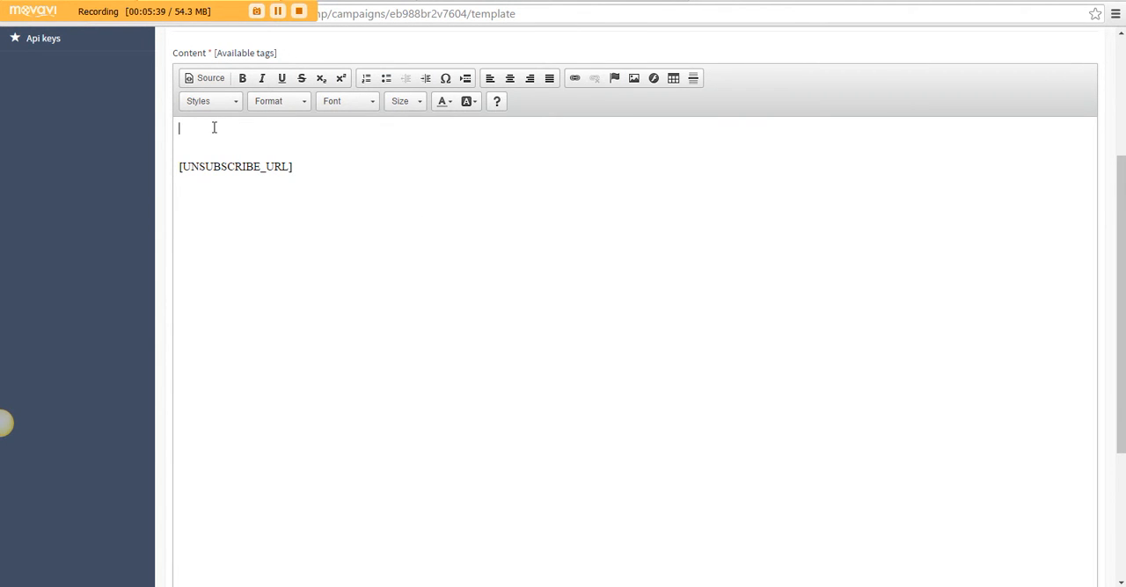
# Copy the [FNAME] tag from the available content tags and write the greeting "Hey [FNAME]," on the email's first line
pyautogui.click(244, 53)
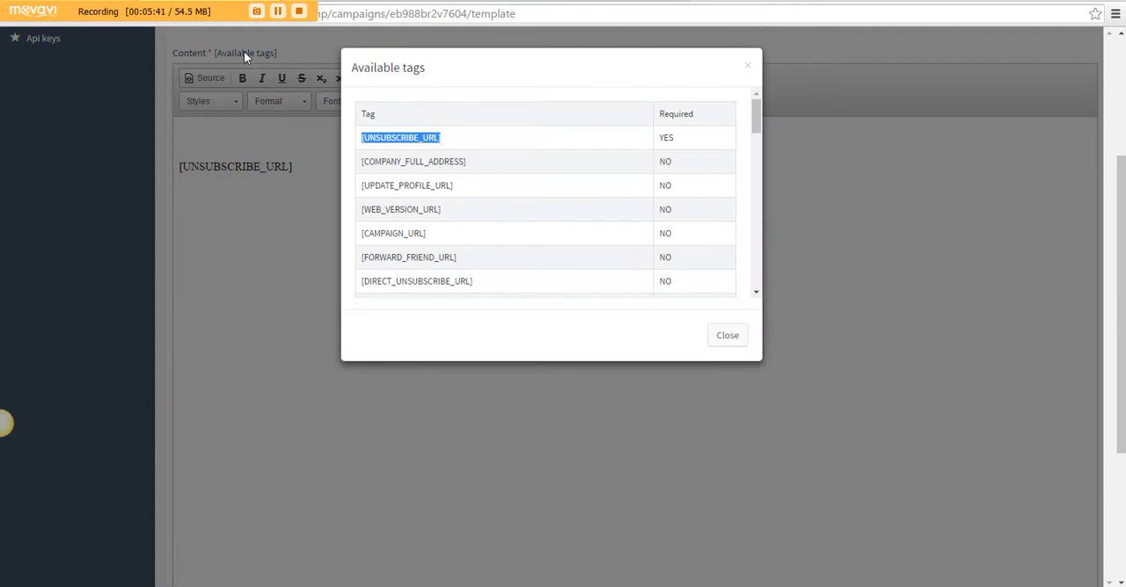
pyautogui.moveTo(755, 116); pyautogui.dragTo(751, 273)
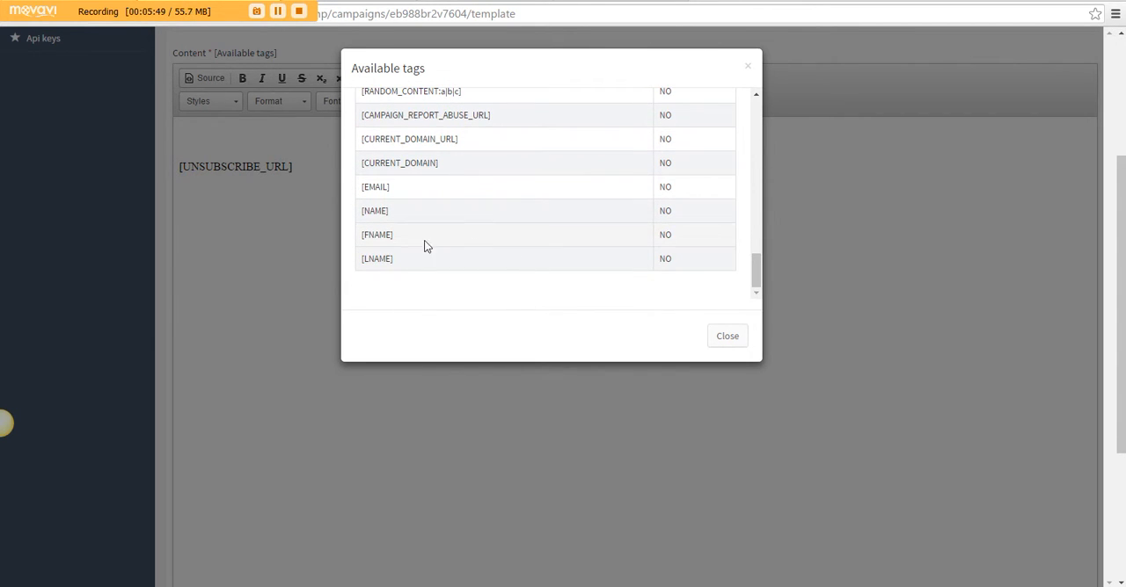
pyautogui.moveTo(393, 237); pyautogui.dragTo(362, 238)
pyautogui.rightClick(370, 237)
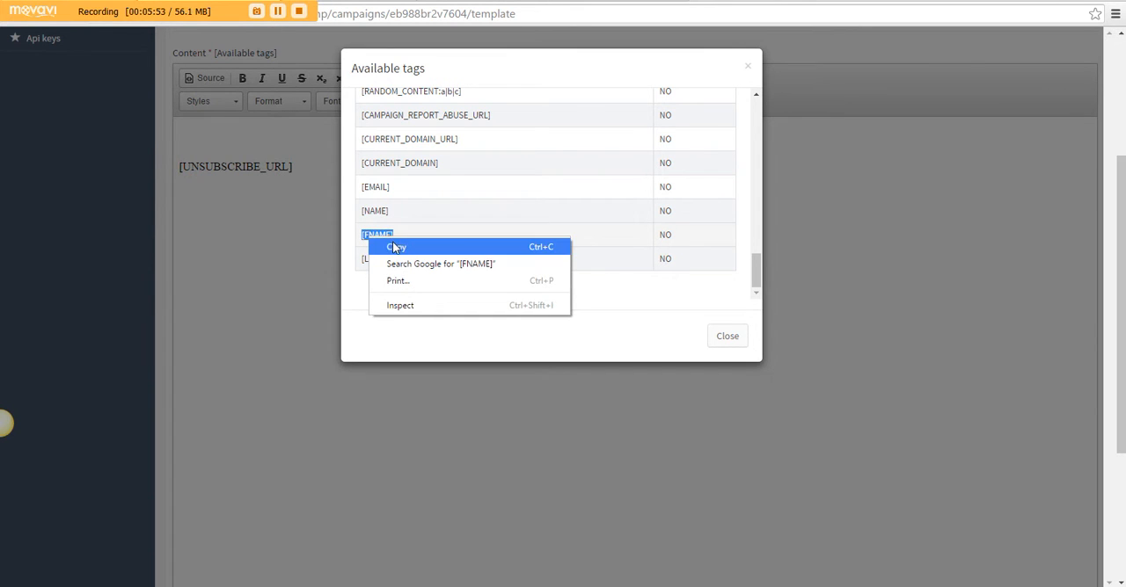
pyautogui.click(395, 247)
pyautogui.click(724, 341)
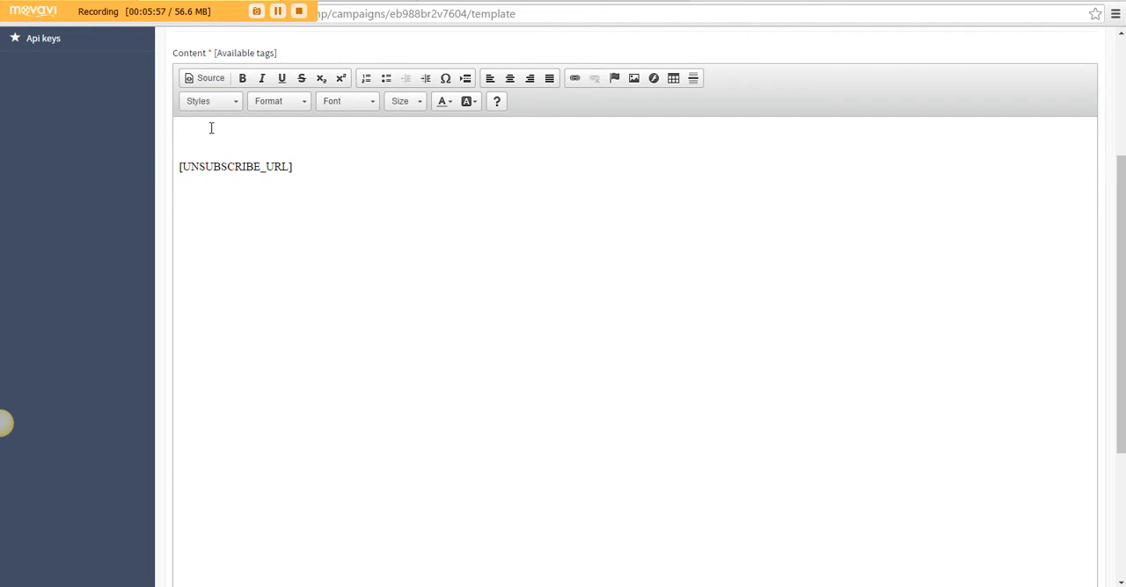
pyautogui.write('Hey')
pyautogui.hotkey('ctrl', 'v')
pyautogui.write(',')
# Begin the email body below the greeting with "So the other day I sent out a quick email and I actually"
pyautogui.press('Return')
pyautogui.press('Return')
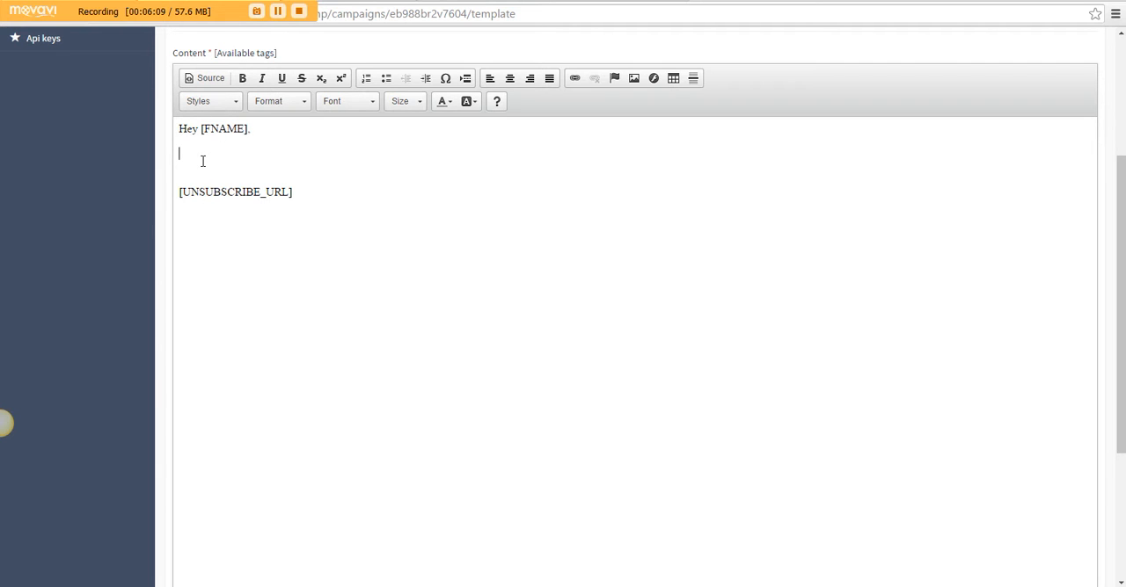
pyautogui.write('So the other')
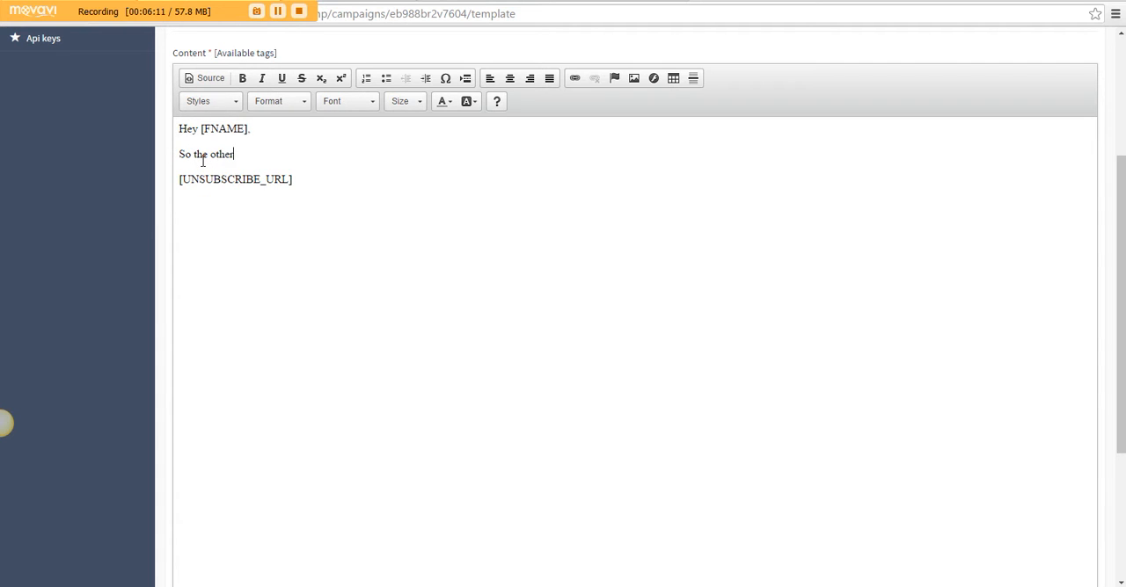
pyautogui.write(' day I sent out a uic')
pyautogui.press('BackSpace')
pyautogui.press('BackSpace')
pyautogui.press('BackSpace')
pyautogui.write('quck')
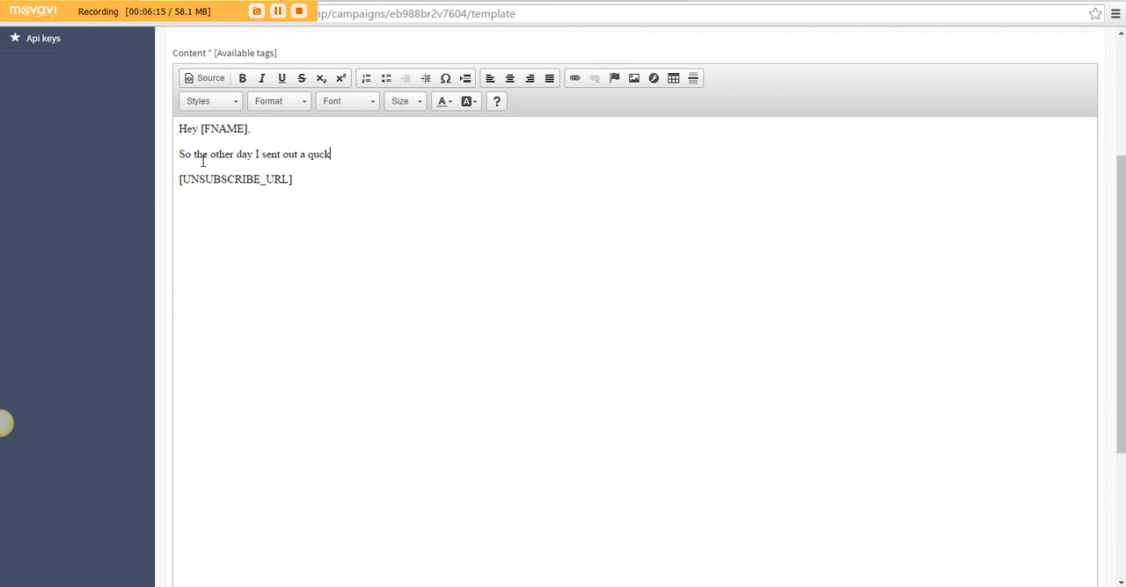
pyautogui.press('BackSpace')
pyautogui.press('BackSpace')
pyautogui.write('ick email and I c')
pyautogui.write('ctually')
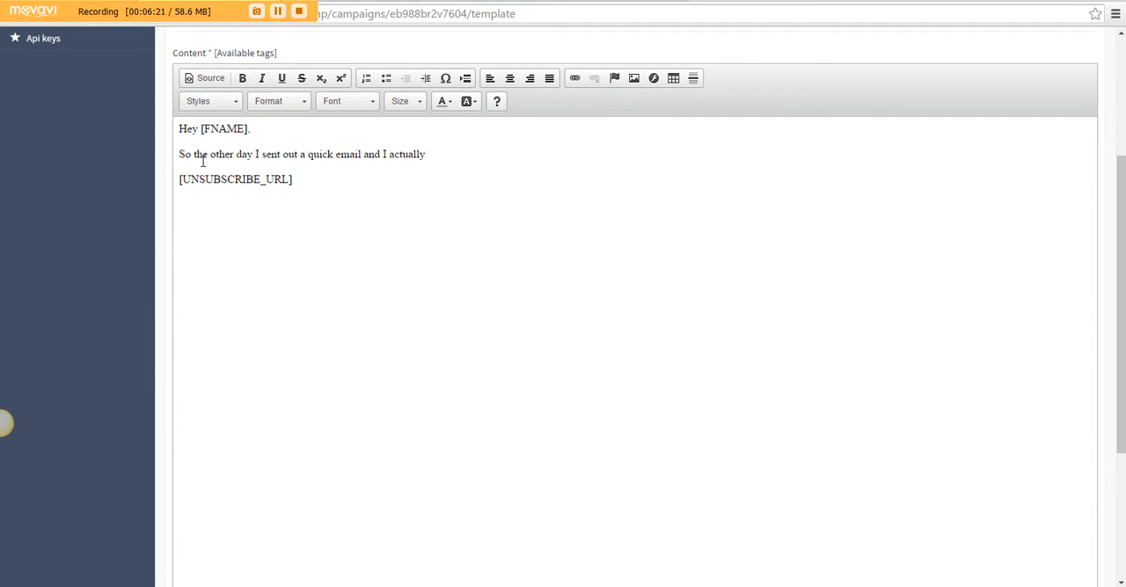
# Continue the paragraph on a new line with "texted. But I wasn't sure if you sent a reply back.. . ."
pyautogui.hotkey('shift', 'Return')
pyautogui.write('te')
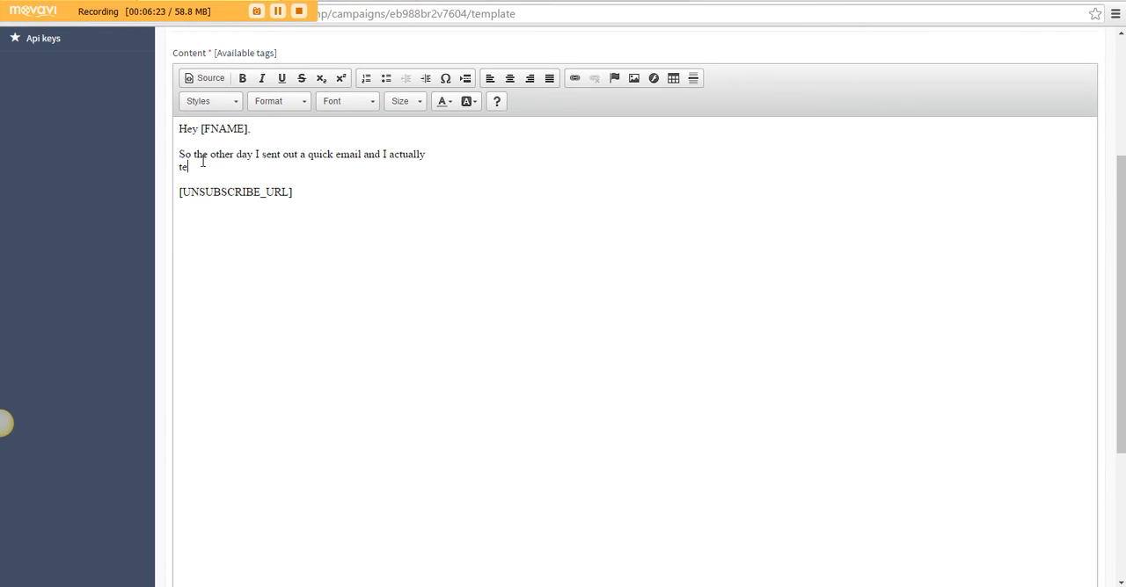
pyautogui.write("xted. But I wasn't sure if you se")
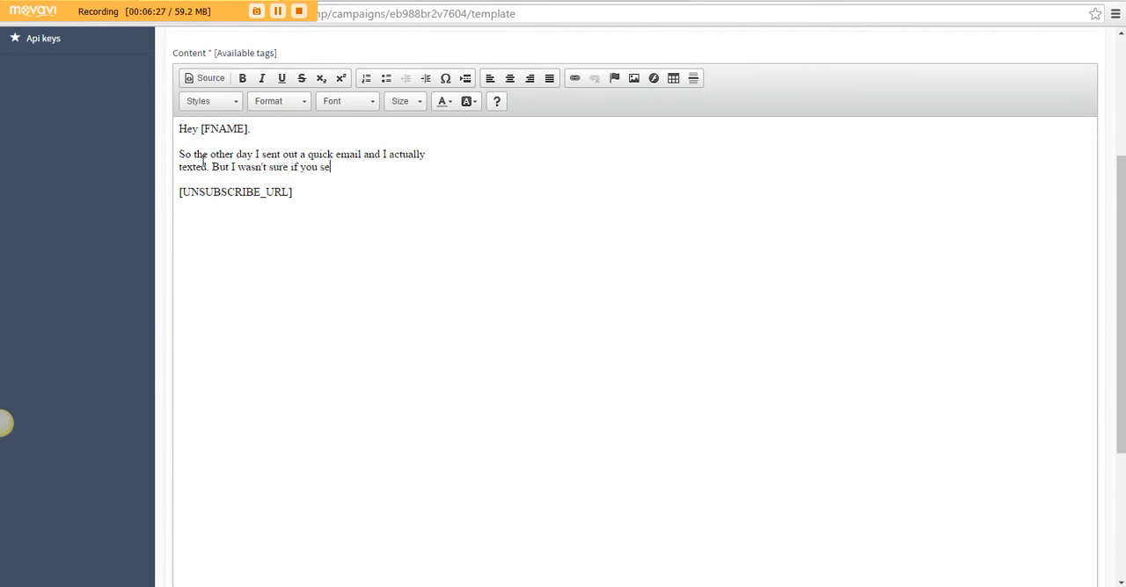
pyautogui.write('nt a reply back. .')
# Add a new paragraph reading "If you did... well, I didn't get it." below the opening paragraph
pyautogui.press('Return')
pyautogui.write('If you d')
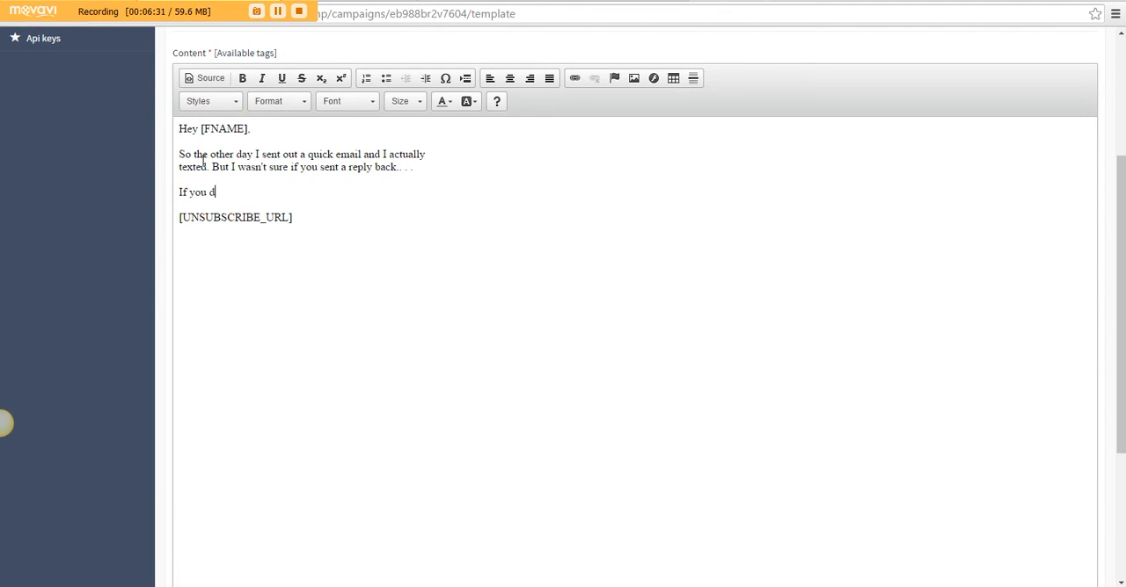
pyautogui.write("id... well, I didn't get it.")
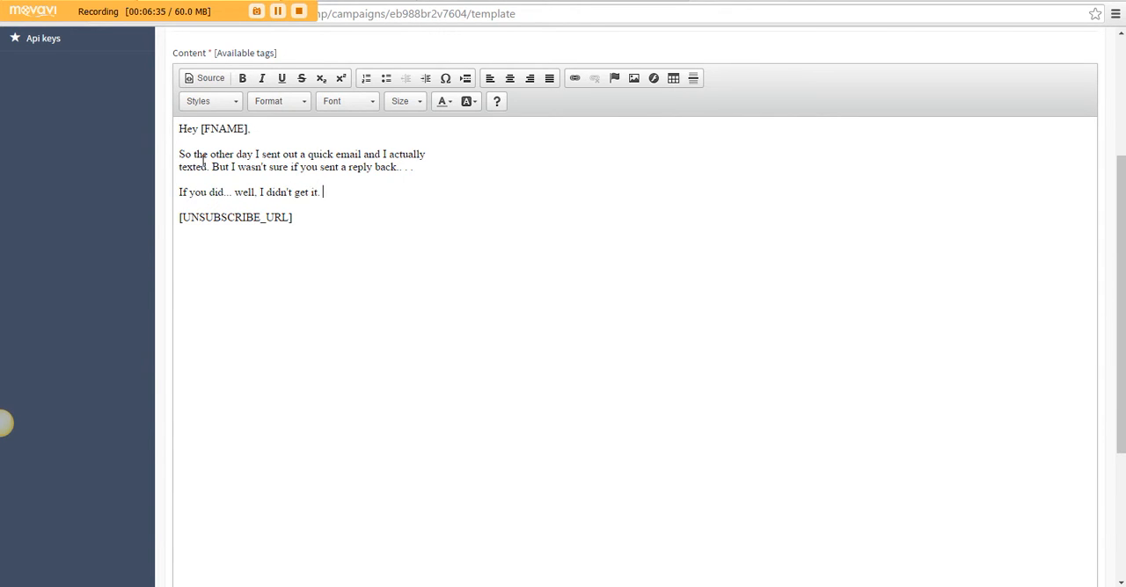
pyautogui.moveTo(261, 192); pyautogui.dragTo(318, 200)
pyautogui.click(269, 177)
pyautogui.moveTo(259, 192); pyautogui.dragTo(313, 192)
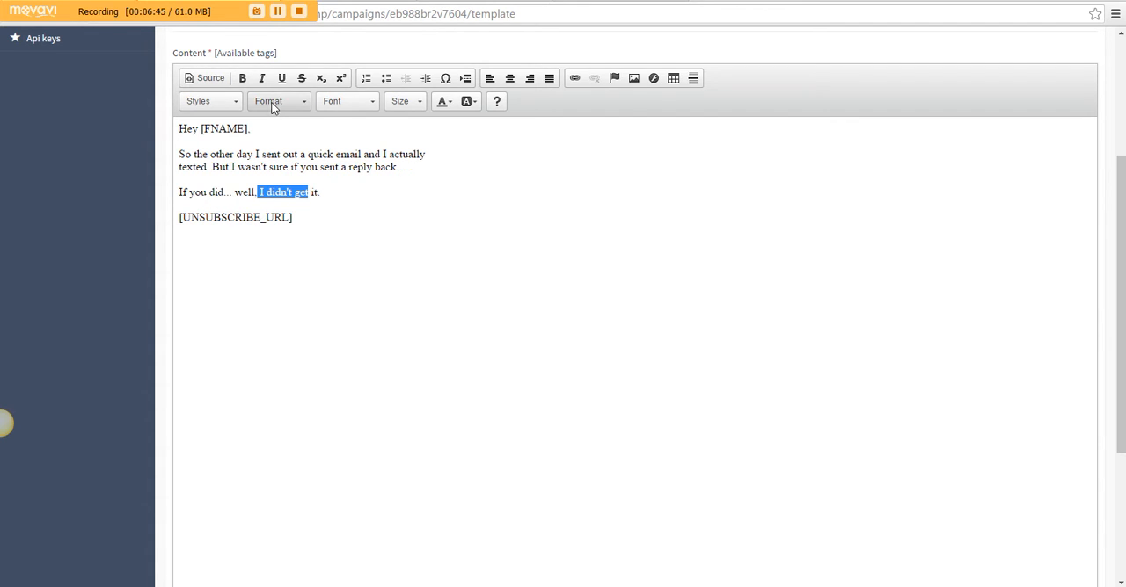
pyautogui.click(321, 192)
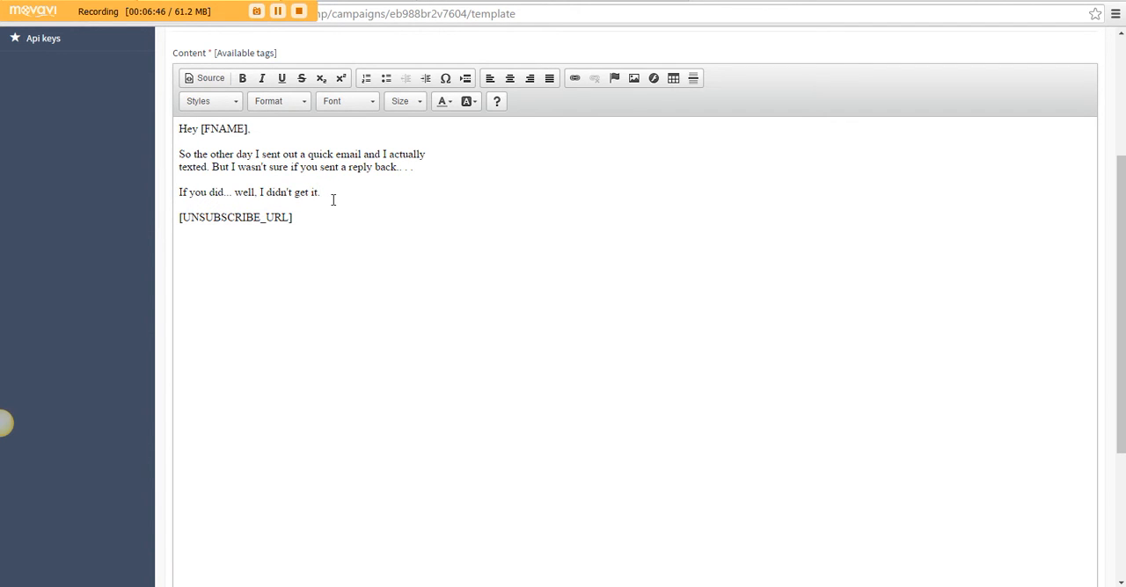
# Add a paragraph "But here's my cell", followed by the sender's phone number and "if you wanna text me"
pyautogui.press('Return')
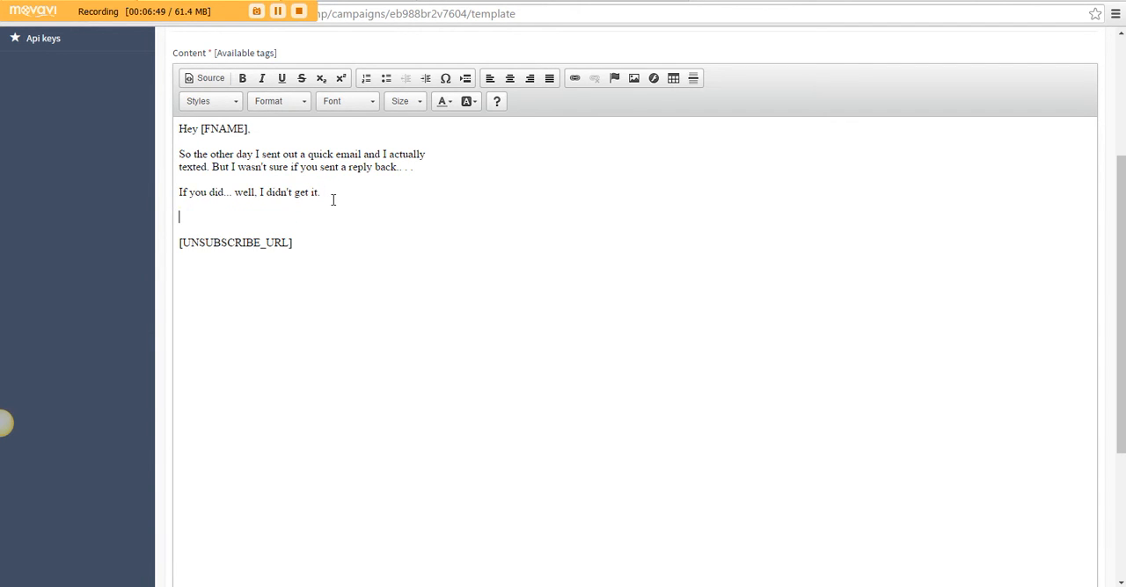
pyautogui.write("ut here's my s")
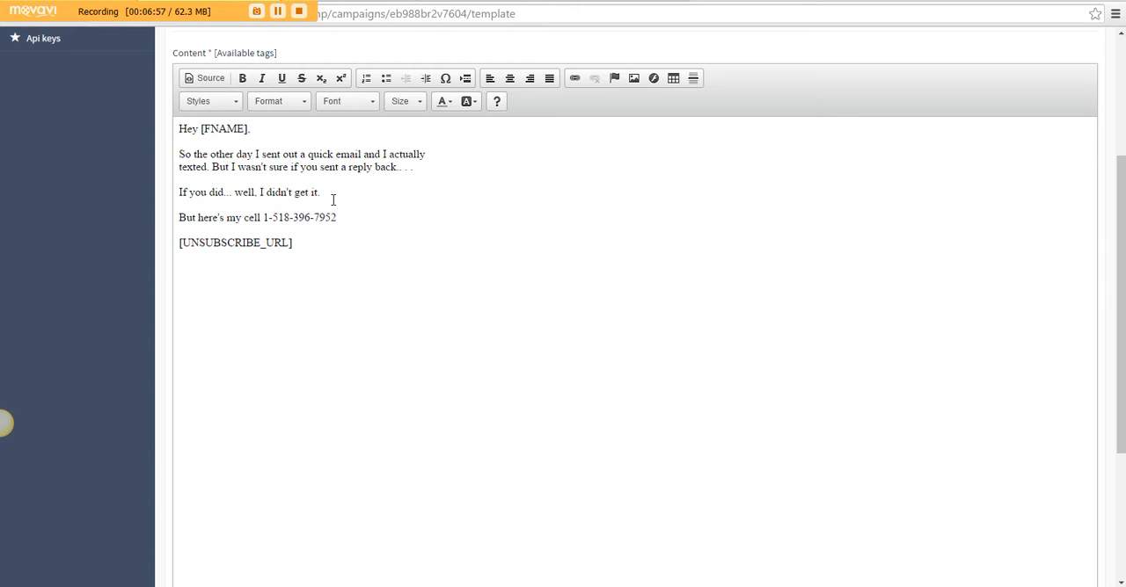
pyautogui.write(' if you wanna text me')
# Add a paragraph reading "and here's my personal email if you would rather email:" below the cell number
pyautogui.press('Return')
pyautogui.write("and here's")
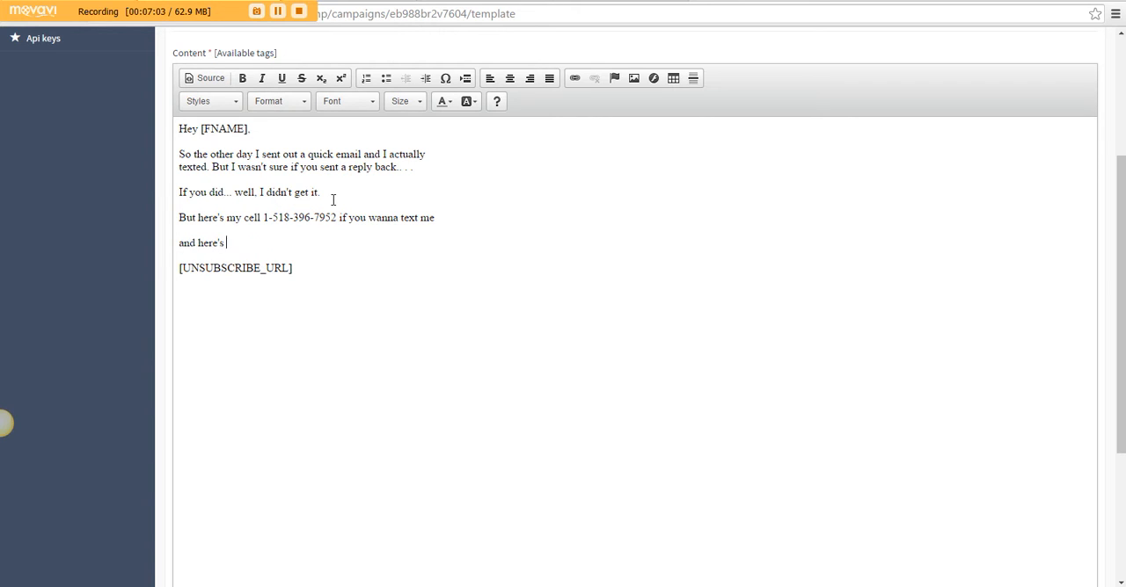
pyautogui.write(' my personal email if you want t')
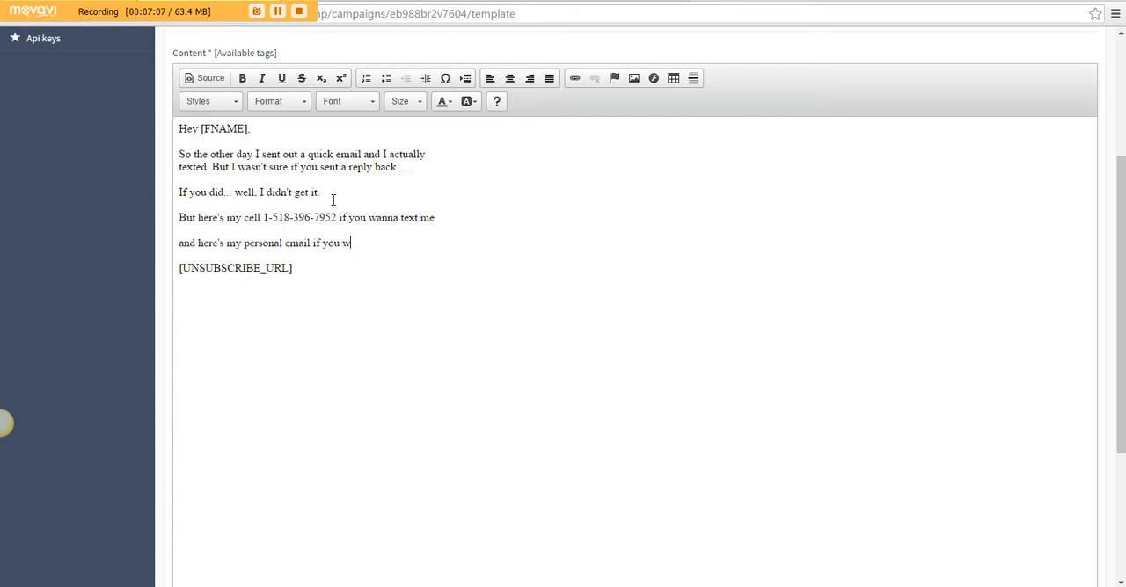
pyautogui.press('BackSpace')
pyautogui.press('BackSpace')
pyautogui.press('BackSpace')
pyautogui.press('BackSpace')
pyautogui.press('BackSpace')
pyautogui.press('BackSpace')
pyautogui.write('would rather email:')
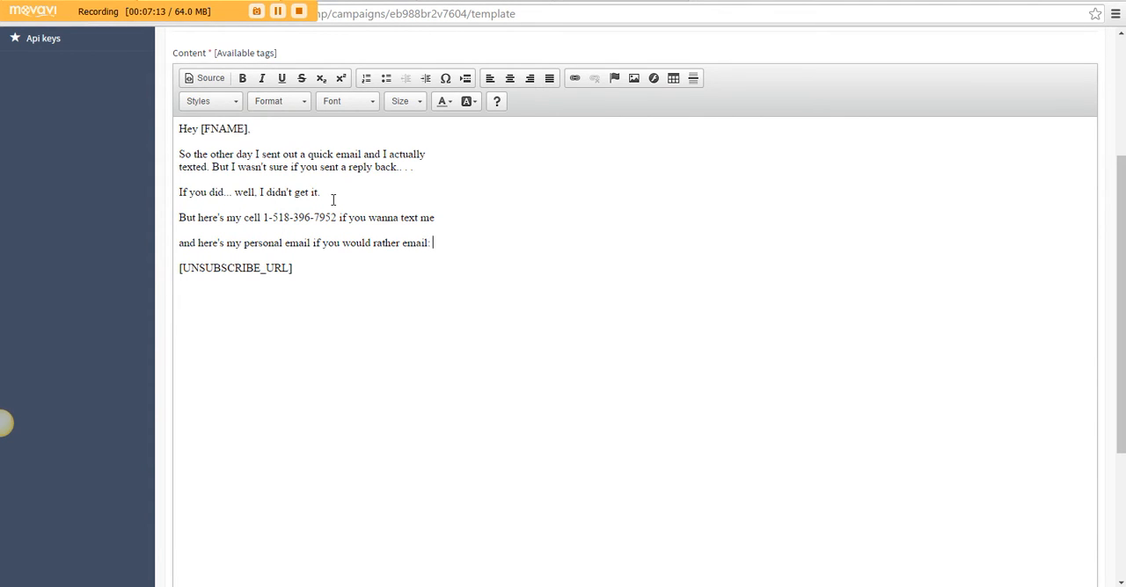
# Enter the sender's personal e-mail address on the line directly below "if you would rather email:"
pyautogui.hotkey('shift', 'Return')
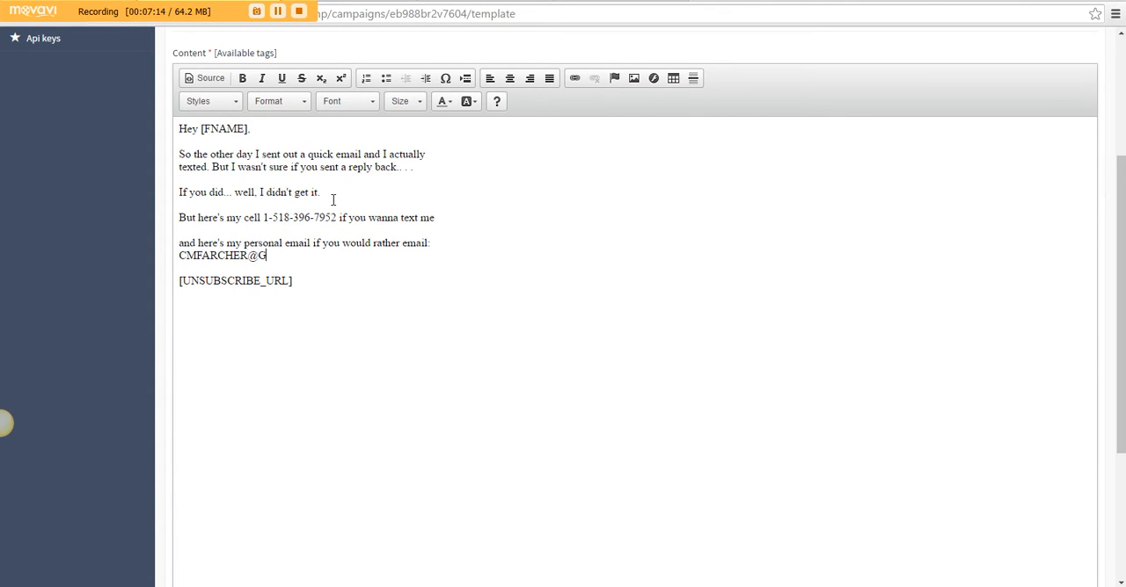
# Leave an empty line below the e-mail address and write "This is regarding online work and me helping you"
pyautogui.hotkey('shift', 'Return')
pyautogui.hotkey('shift', 'Return')
pyautogui.write('This is regard')
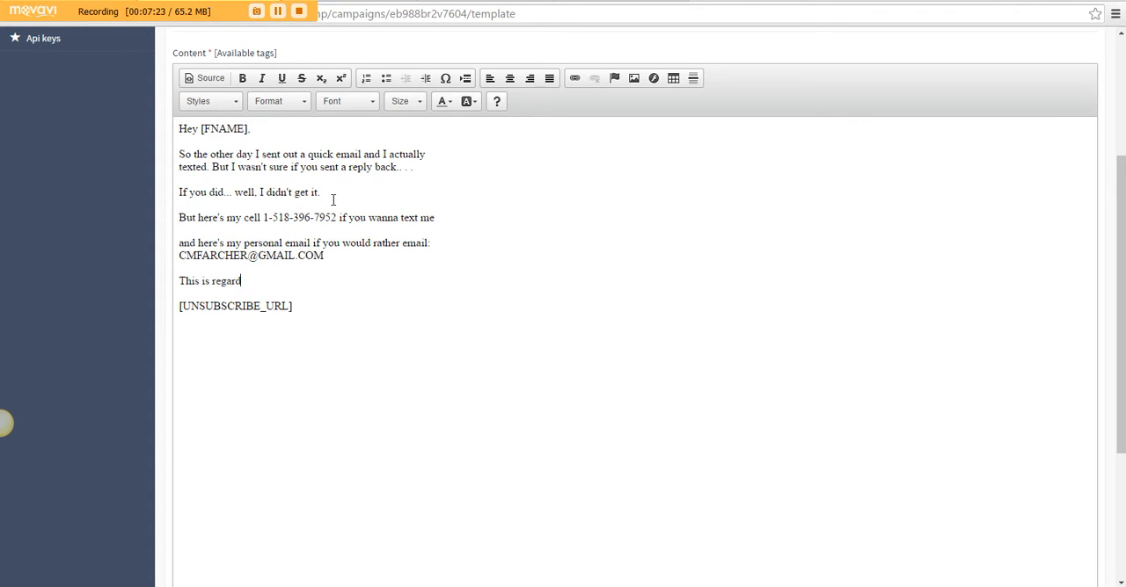
pyautogui.write('ing working solut')
pyautogui.press('BackSpace')
pyautogui.press('BackSpace')
pyautogui.press('BackSpace')
pyautogui.press('BackSpace')
pyautogui.press('BackSpace')
pyautogui.press('BackSpace')
pyautogui.press('BackSpace')
pyautogui.press('BackSpace')
pyautogui.press('BackSpace')
pyautogui.press('BackSpace')
pyautogui.press('BackSpace')
pyautogui.press('BackSpace')
pyautogui.press('BackSpace')
pyautogui.write('online work and me helping ')
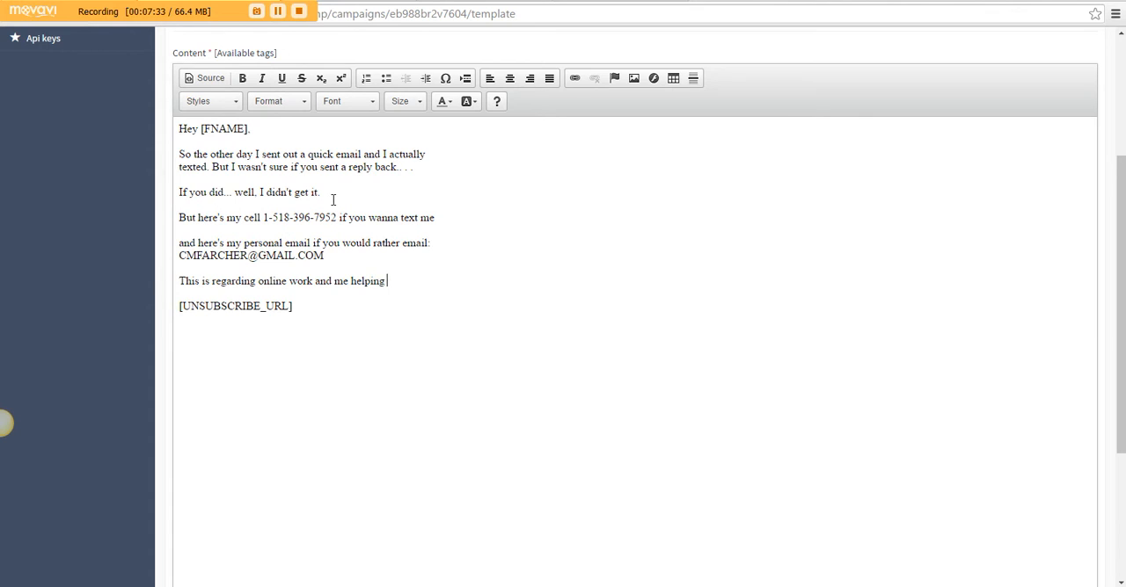
pyautogui.write('you (fre')
# Complete the sentence with "understand different ways to market and advertise if you are trying to make money online."
pyautogui.press('BackSpace')
pyautogui.press('BackSpace')
pyautogui.press('BackSpace')
pyautogui.press('BackSpace')
pyautogui.write('understand')
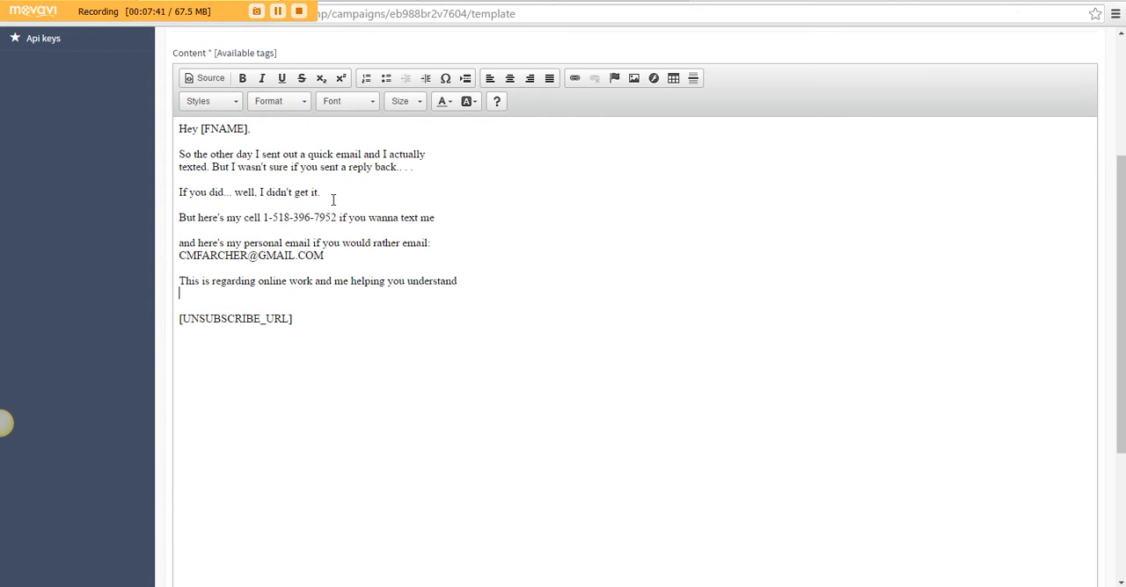
pyautogui.write(' different ways to market and ad')
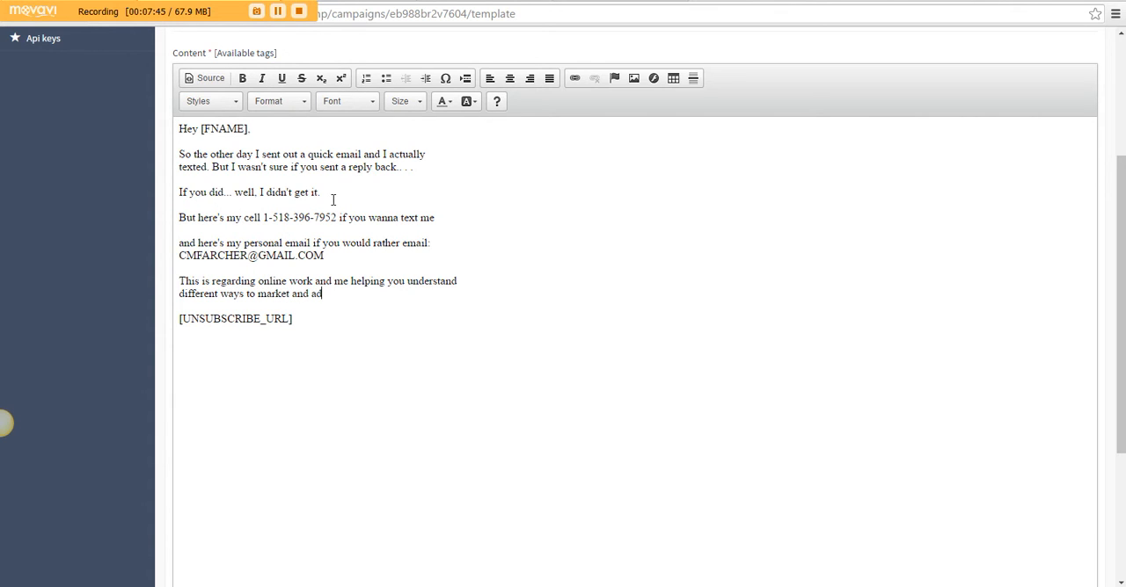
pyautogui.write('vertise if you are trying to make money online.')
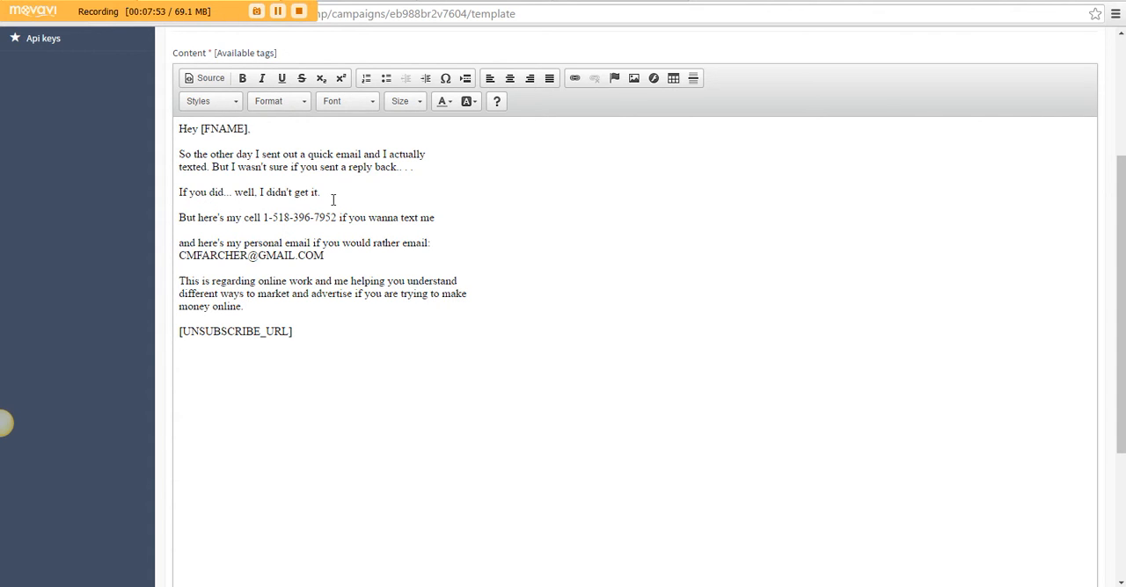
# Close the email with "Talk Soon," and the sender's full name on the line beneath it
pyautogui.press('Return')
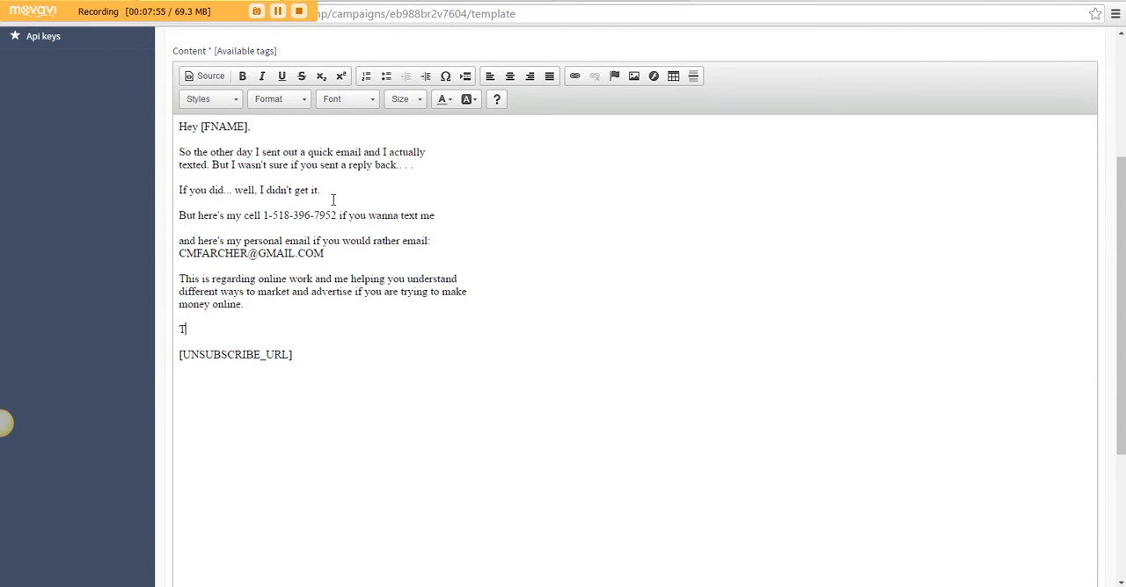
pyautogui.hotkey('shift', 'Return')
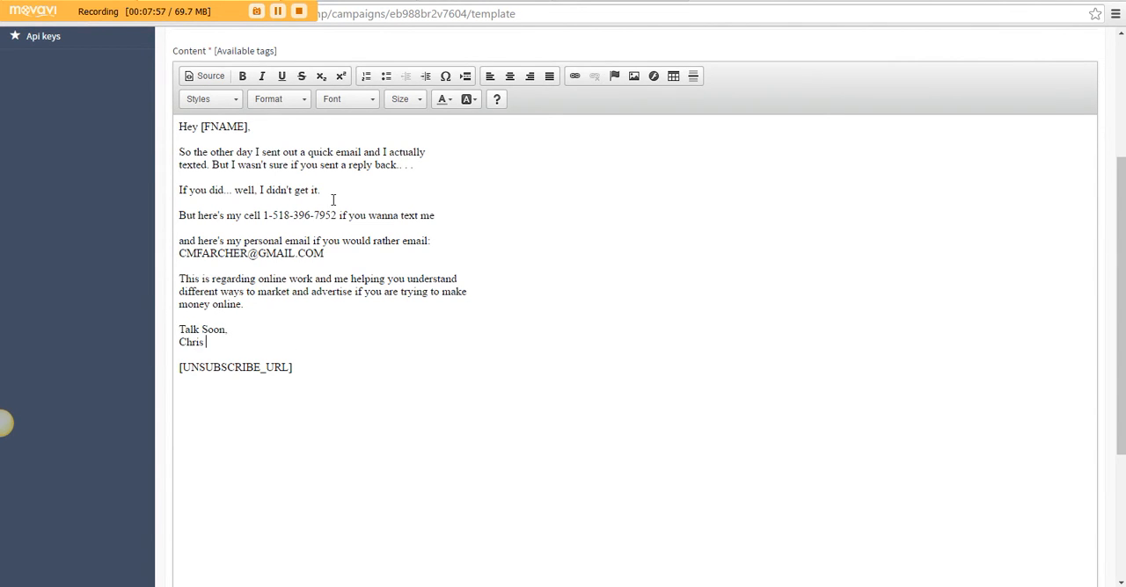
# Add a postscript below the signature: "P.S - If you're not into working online no worries shoot me an email"
pyautogui.press('Return')
pyautogui.write('P.S - If you ')
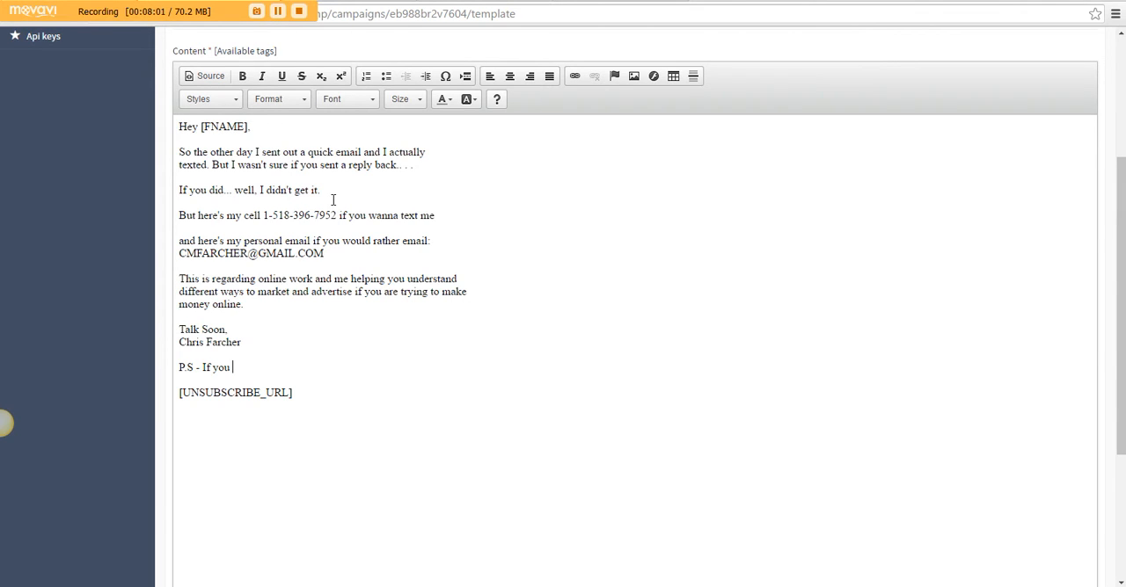
pyautogui.write("'re not into working online")
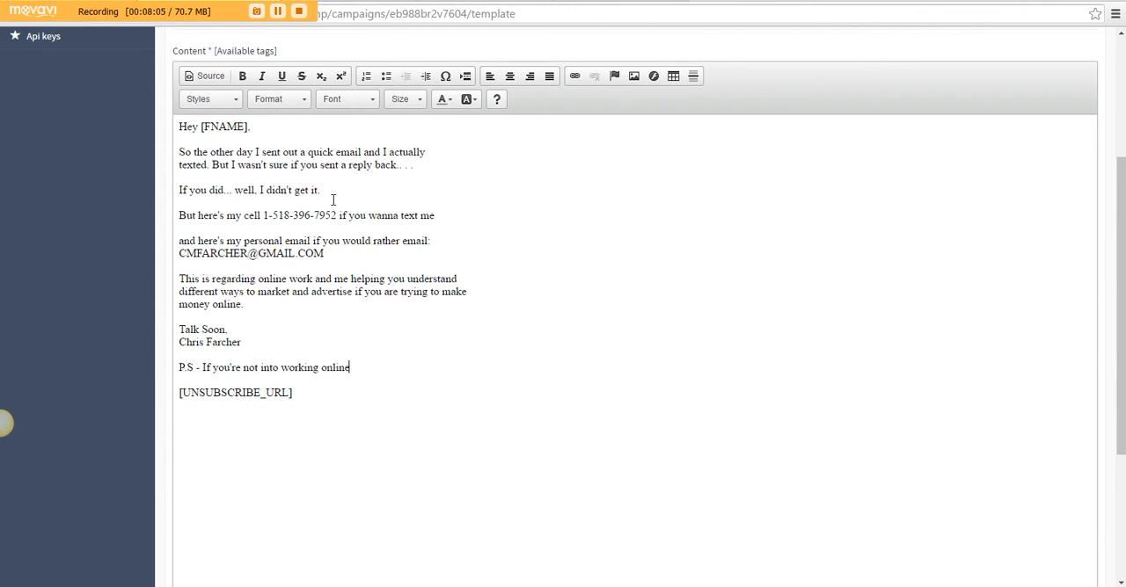
pyautogui.write(' no worries shoot me an em')
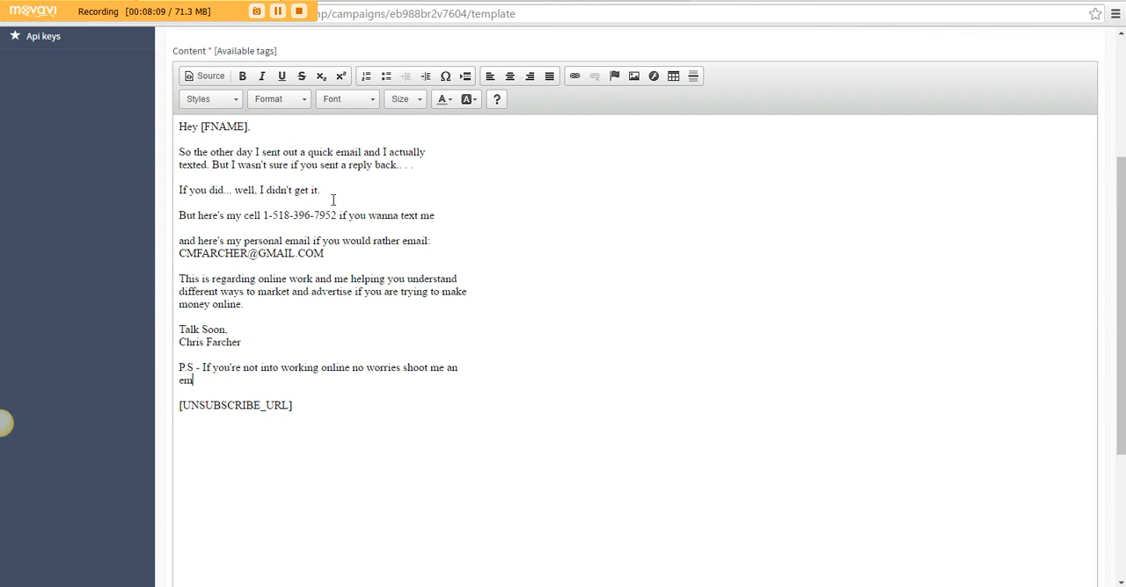
pyautogui.write('ail anyways and just sa')
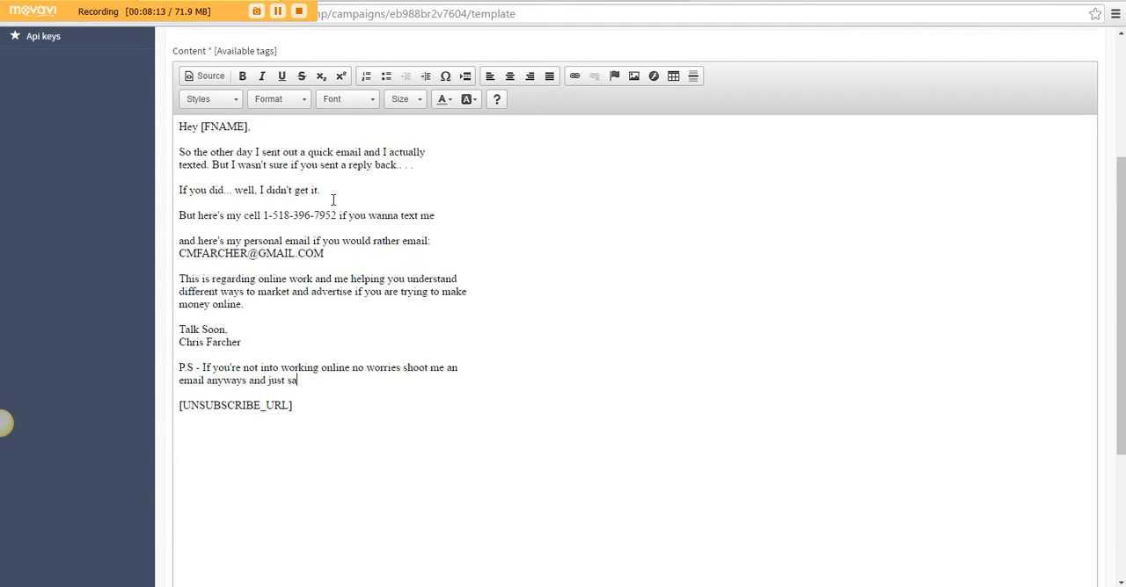
pyautogui.write('y "Hey Chris Got the mail".')
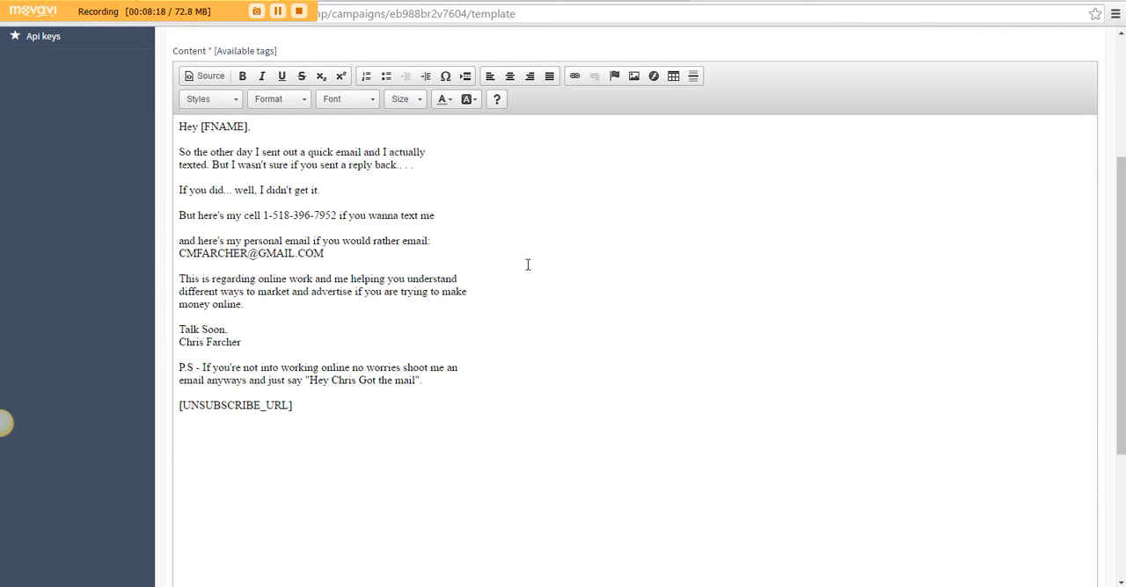
# Review the finished email content, save the template and continue to the confirmation stage
pyautogui.scroll(1, 1121, 264)
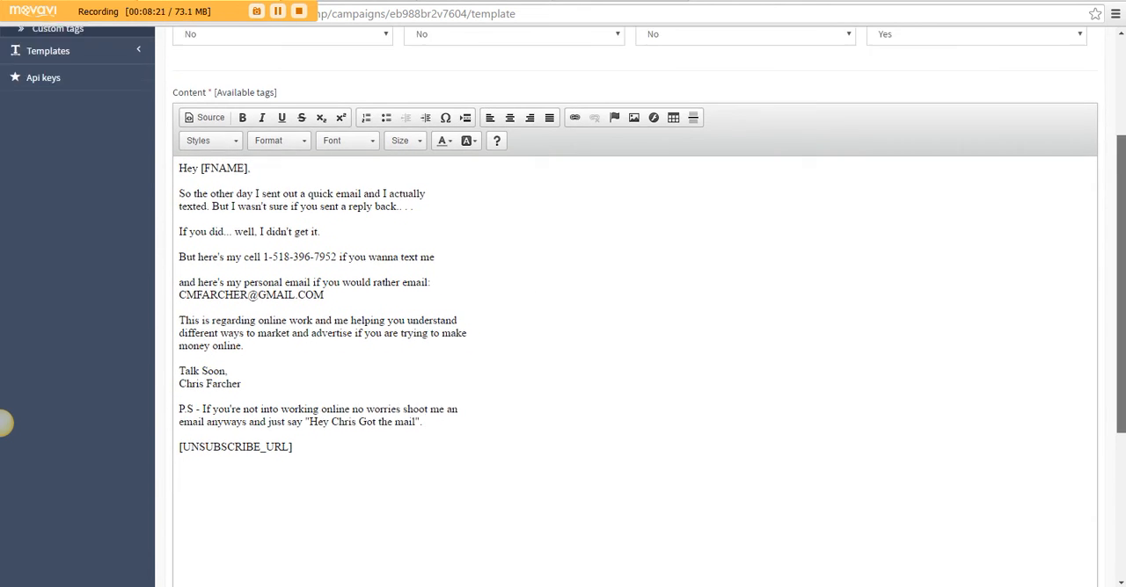
pyautogui.scroll(1, 1121, 264)
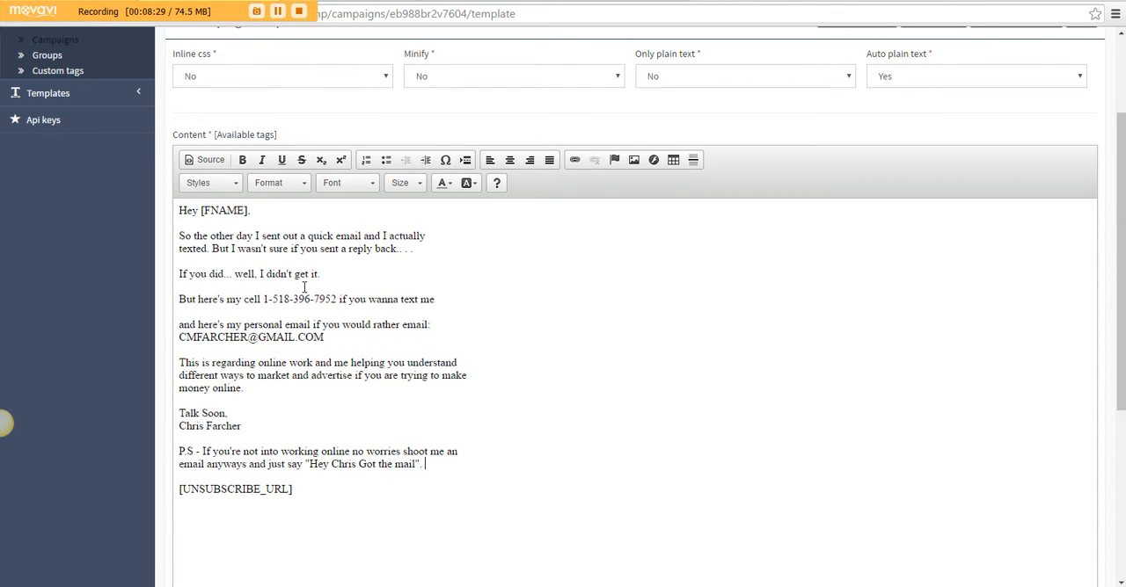
pyautogui.moveTo(337, 299); pyautogui.dragTo(257, 299)
pyautogui.click(297, 337)
pyautogui.moveTo(1122, 301); pyautogui.dragTo(1124, 486)
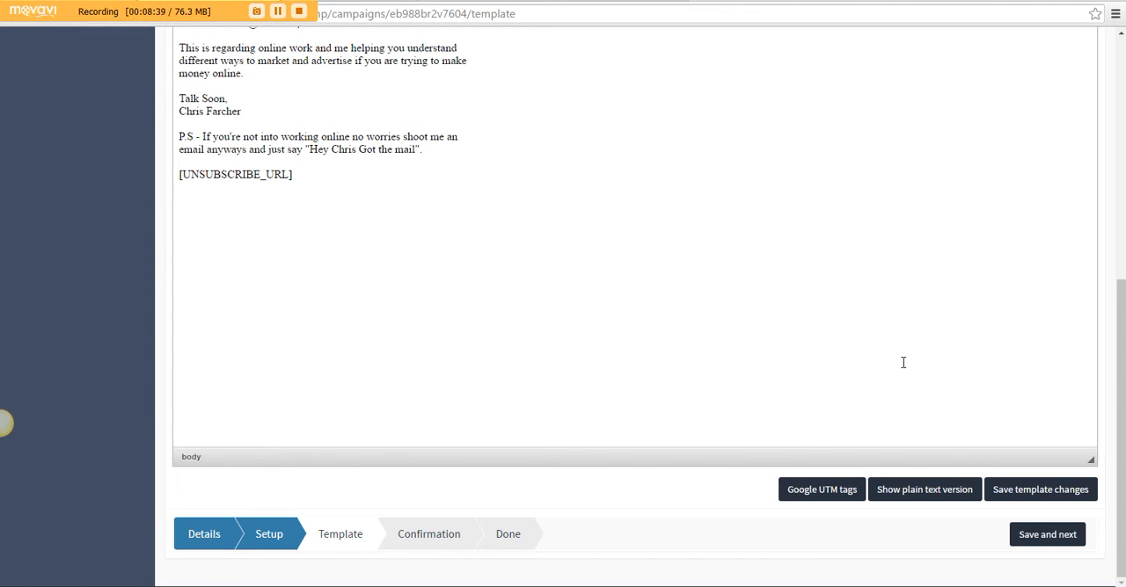
pyautogui.click(1051, 536)
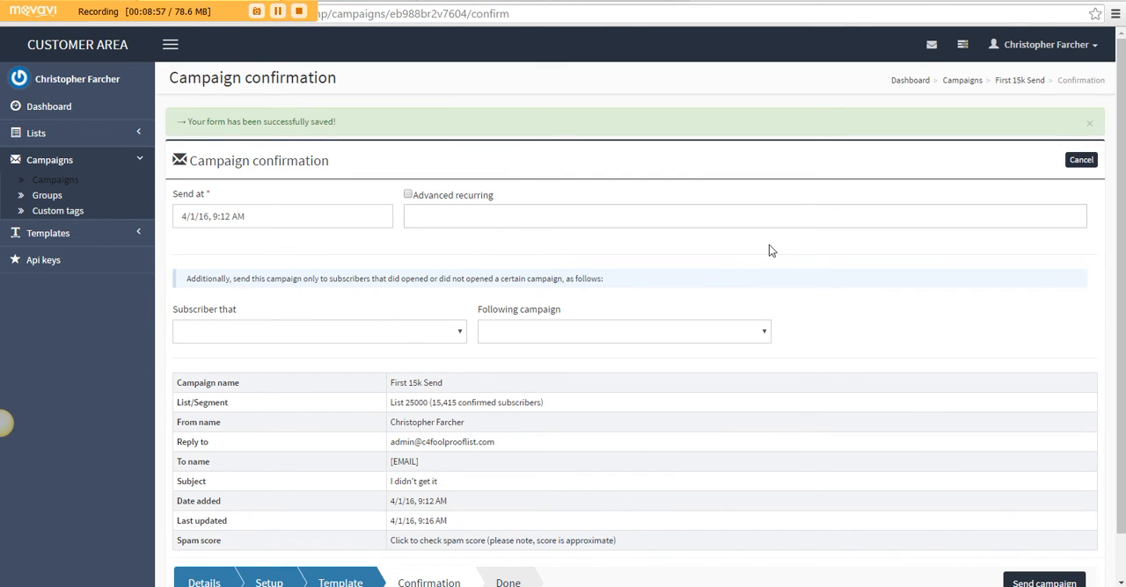
# Check the campaign summary on the confirmation page and send the campaign
pyautogui.scroll(-2, 1121, 308)
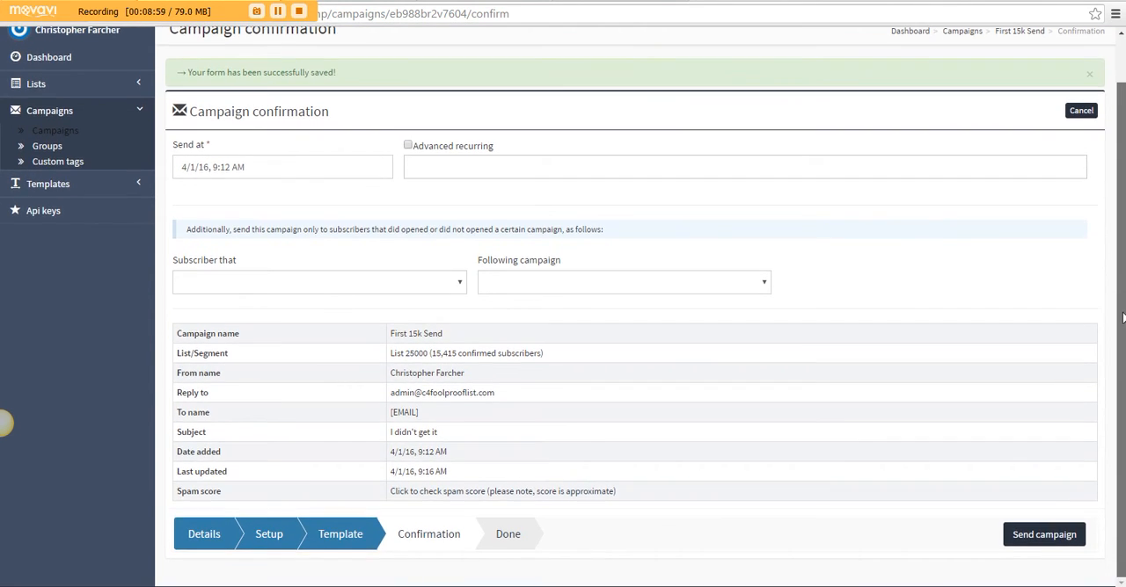
pyautogui.click(1018, 538)
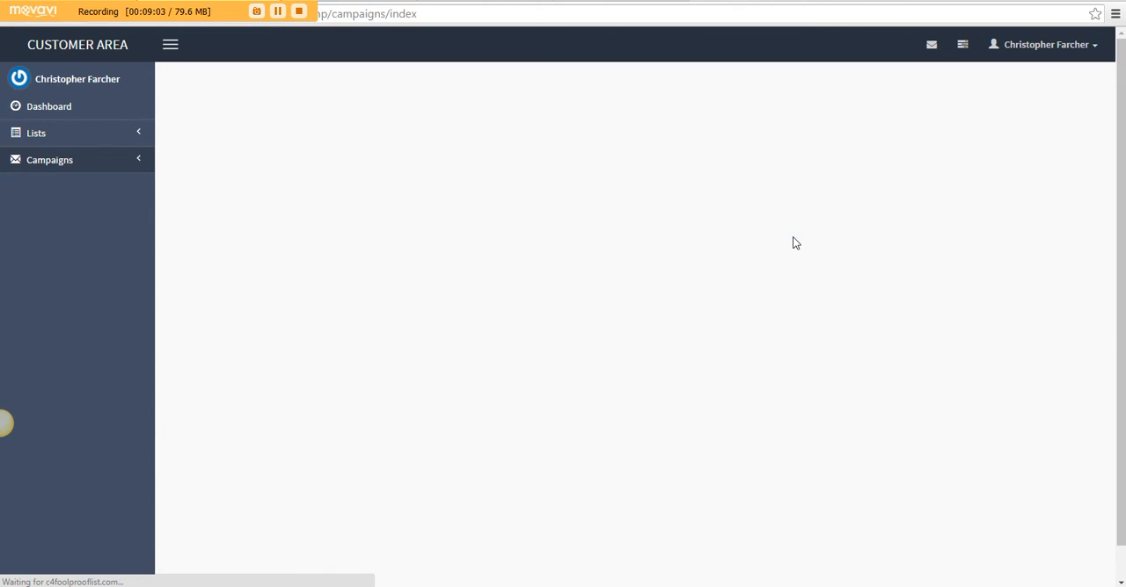